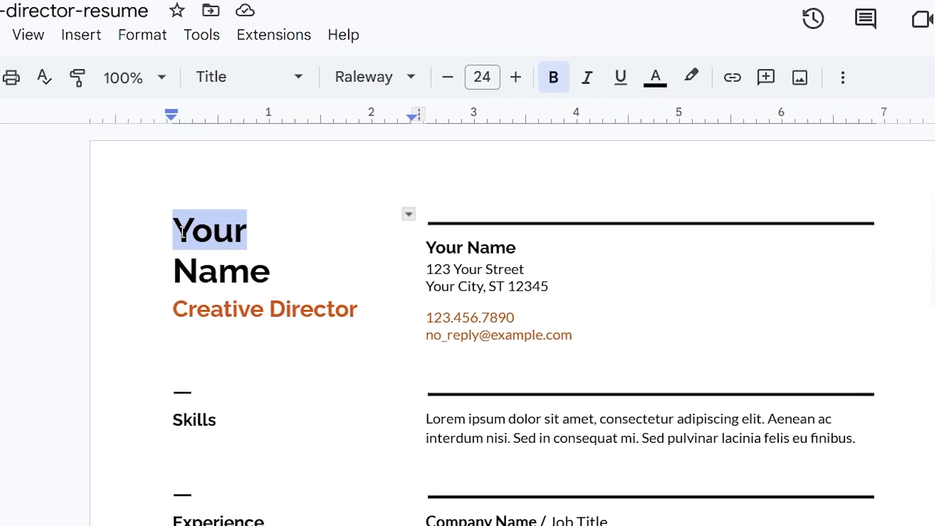
Preview a name edit in a CV template and a finished resume, then start entering Overleaf's address.
text(John)
double_click(129, 319)
text(Smith)
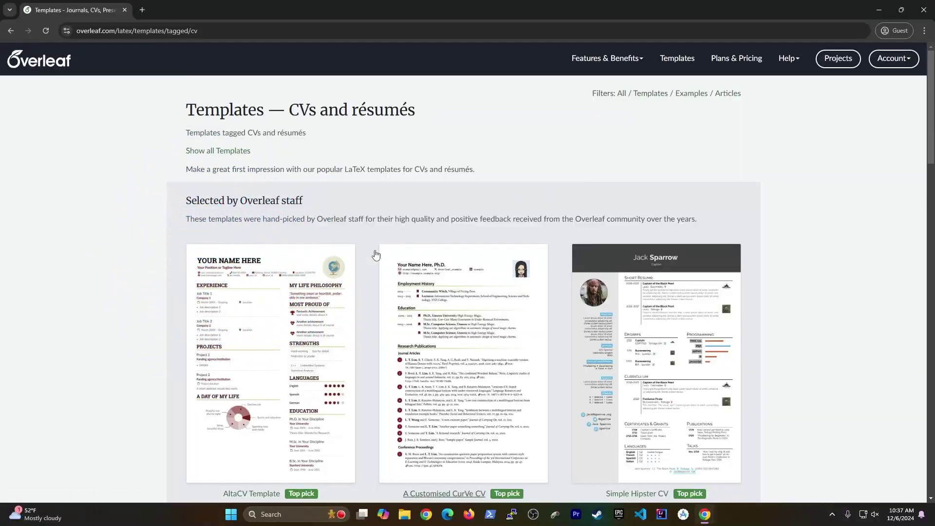
scroll(55, 273, down, 8)
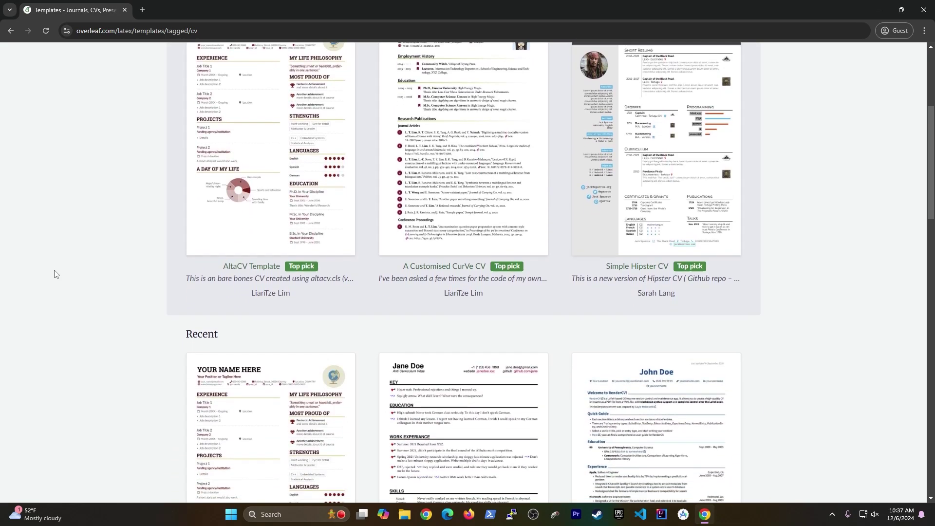
scroll(55, 276, down, 7)
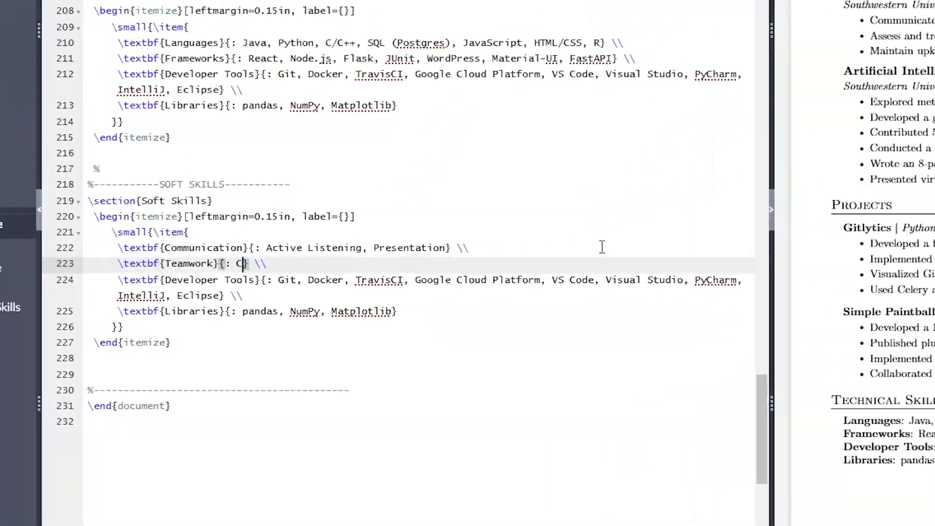
text(onflict)
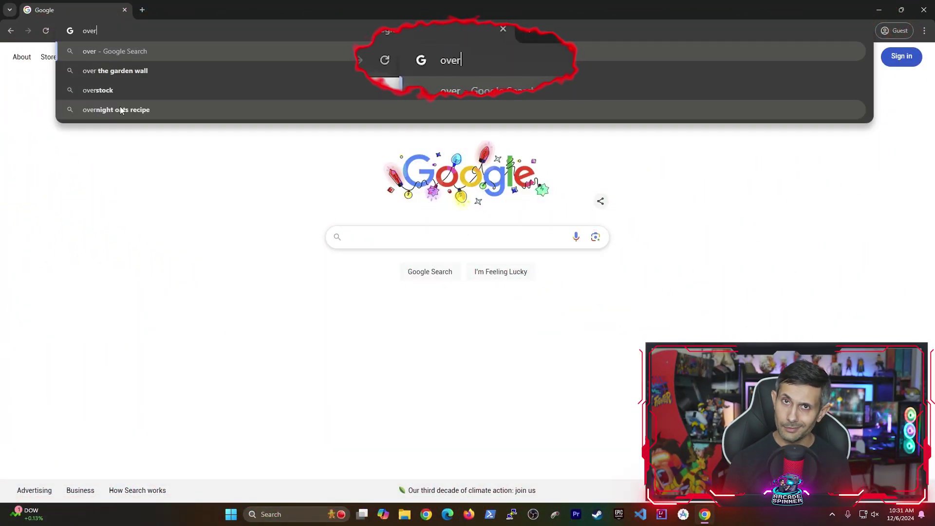
Go to overleaf.com and sign up with Google, entering the account e-mail.
text(.com)
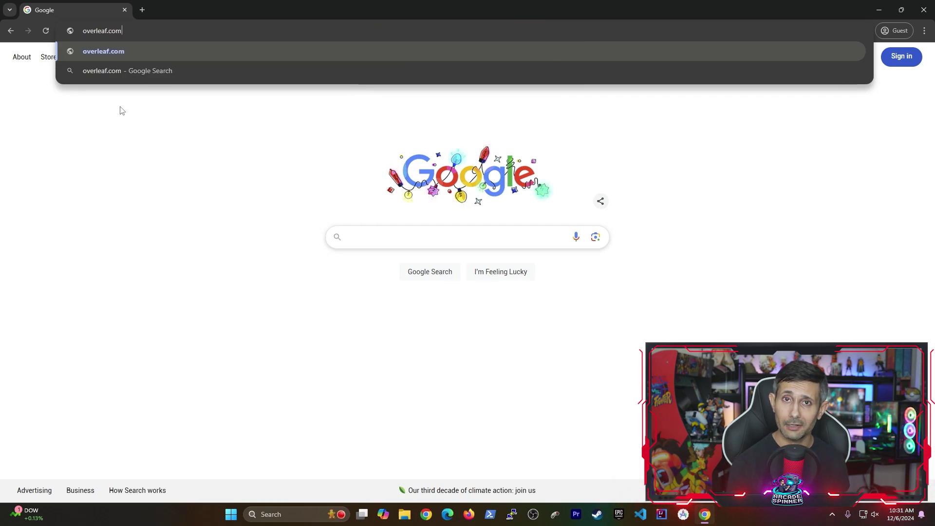
key(Return)
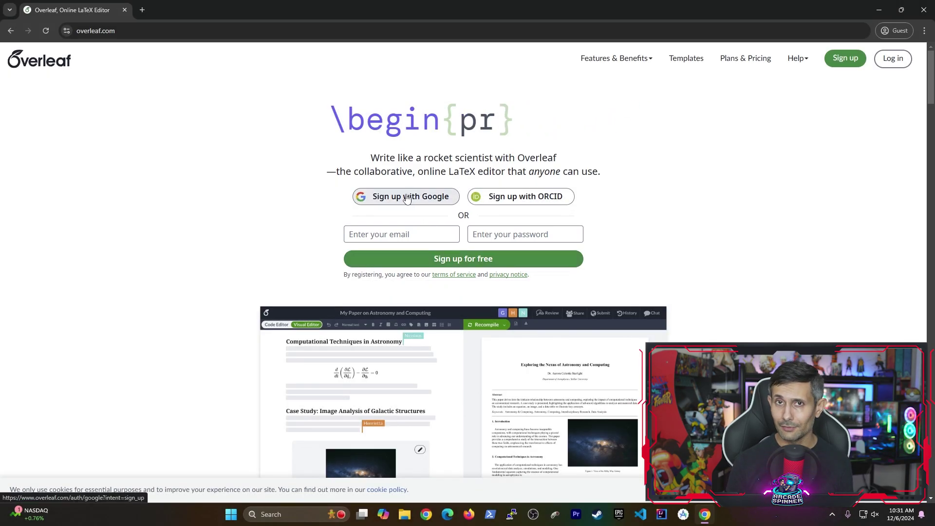
click(407, 197)
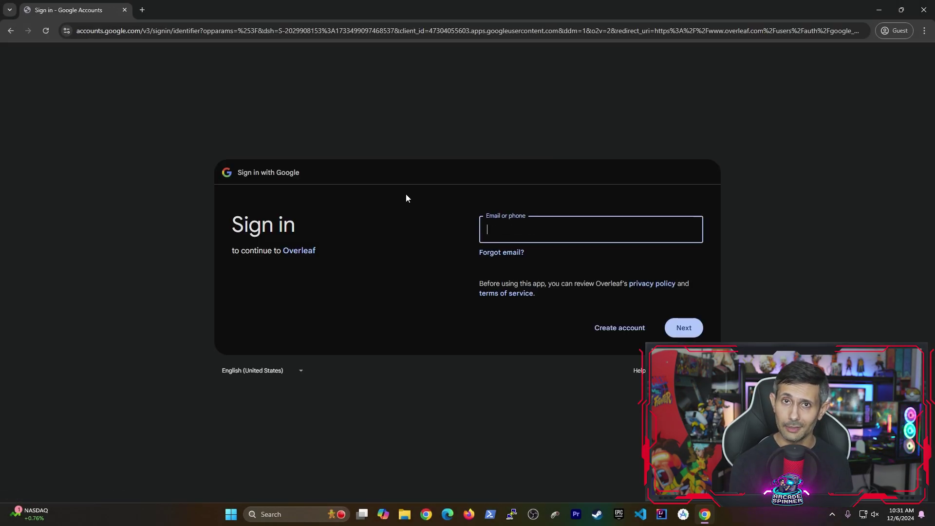
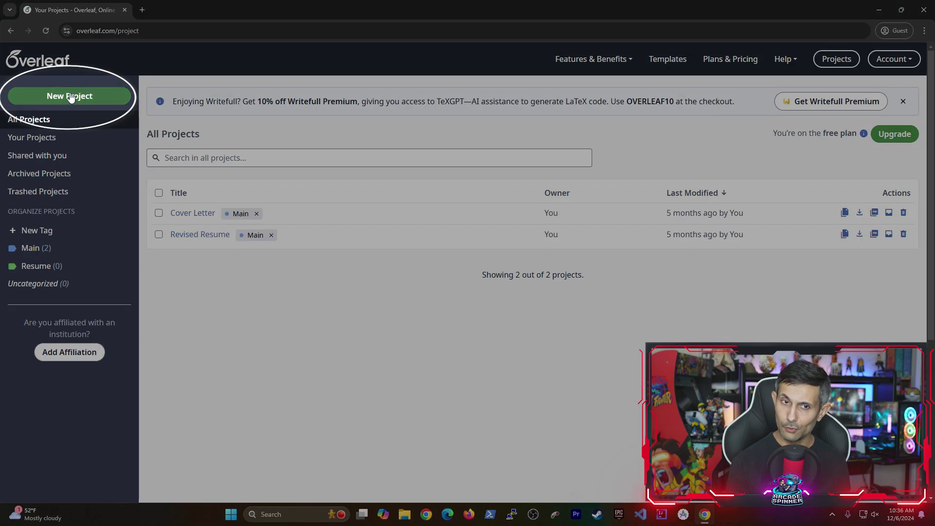
Open the CVs and résumés gallery, filter it to Templates and scroll through the designs.
click(71, 97)
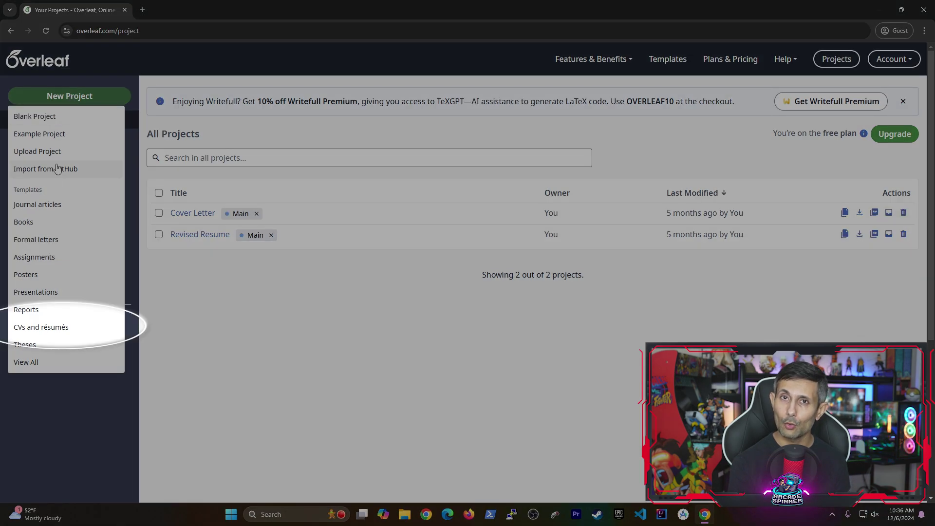
click(78, 328)
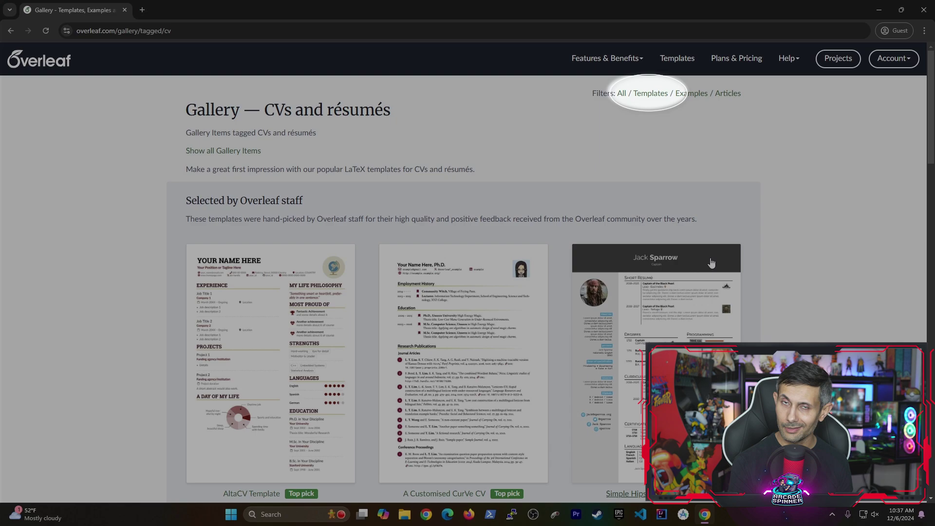
click(650, 94)
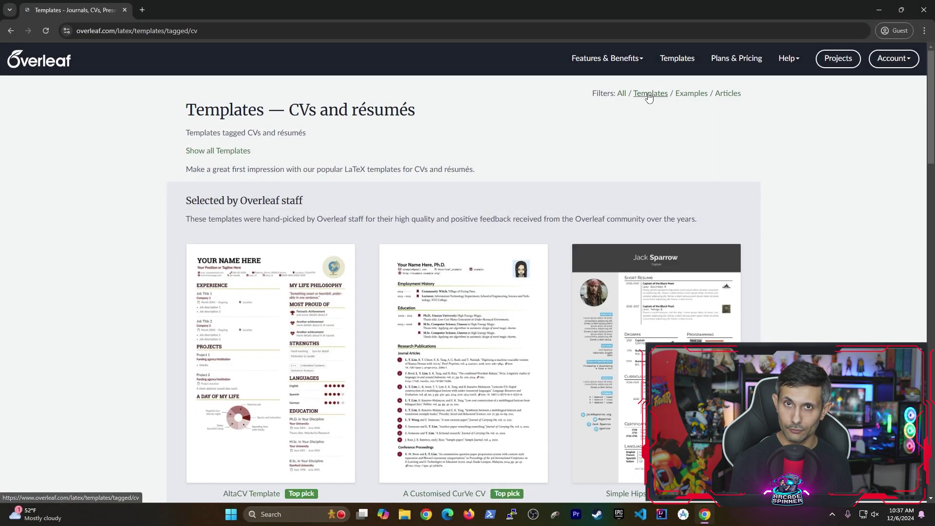
scroll(55, 273, down, 8)
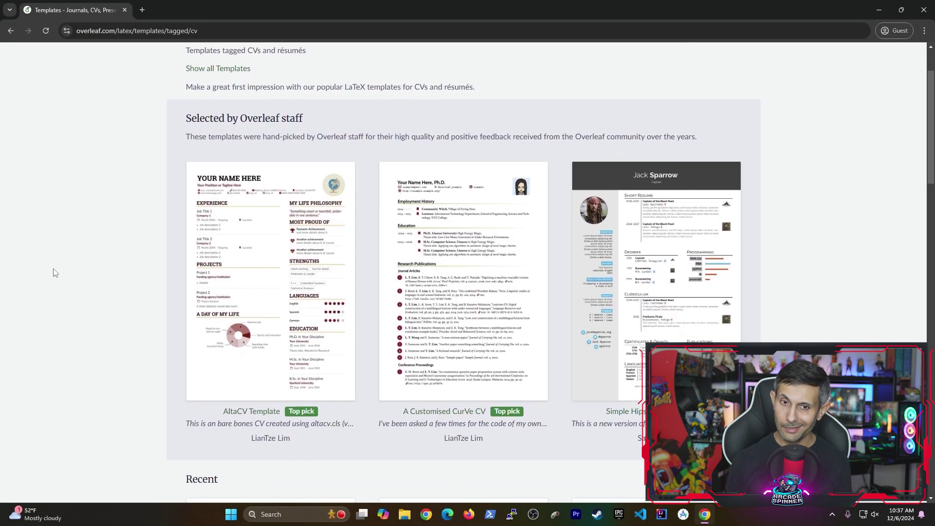
scroll(55, 276, down, 7)
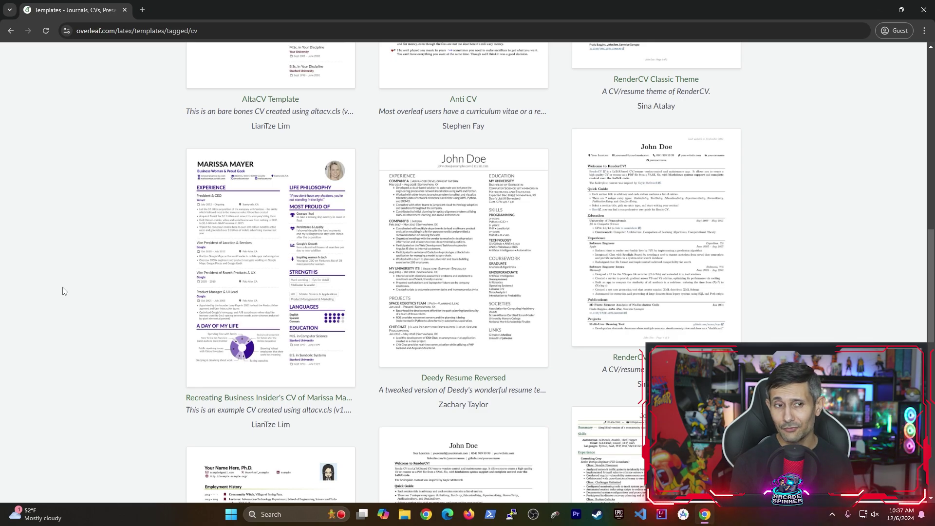
scroll(66, 293, up, 15)
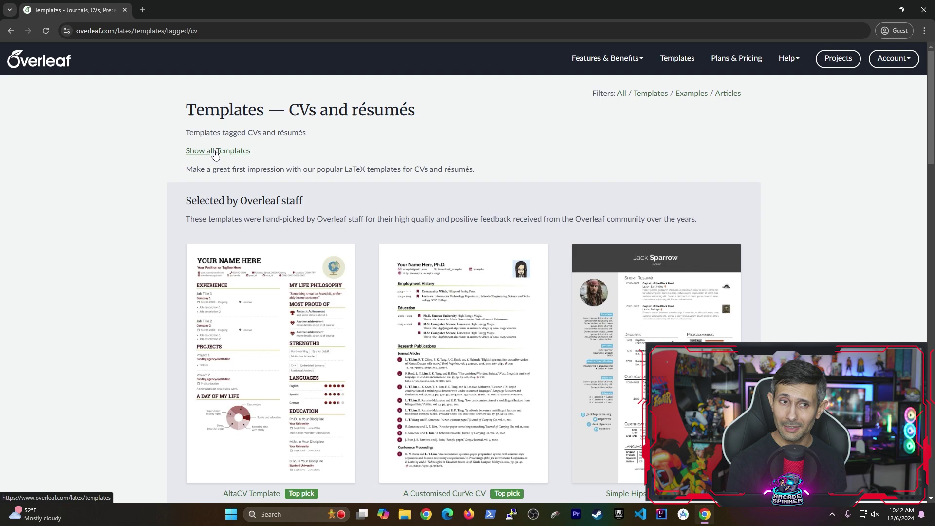
Search all templates for 'jake's resume' and open Jake's Resume as a new project.
click(216, 152)
text(jake's resume)
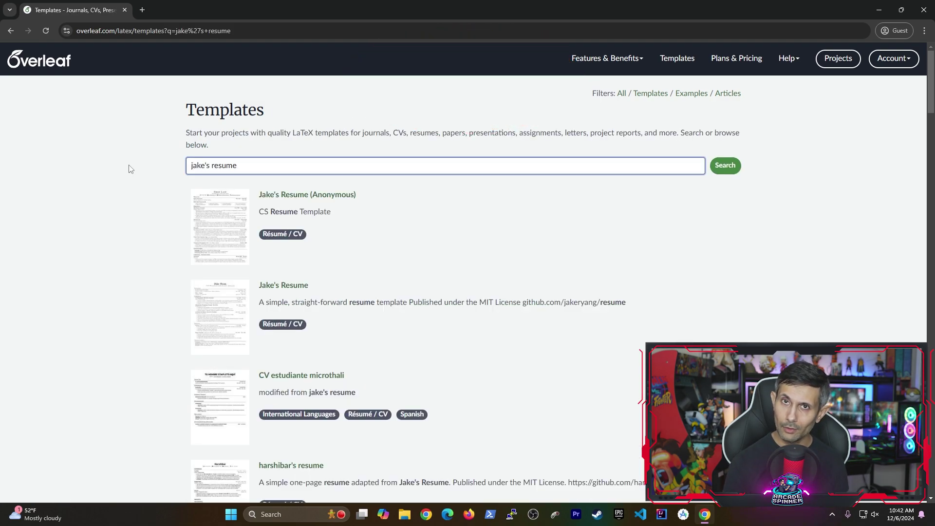
click(286, 288)
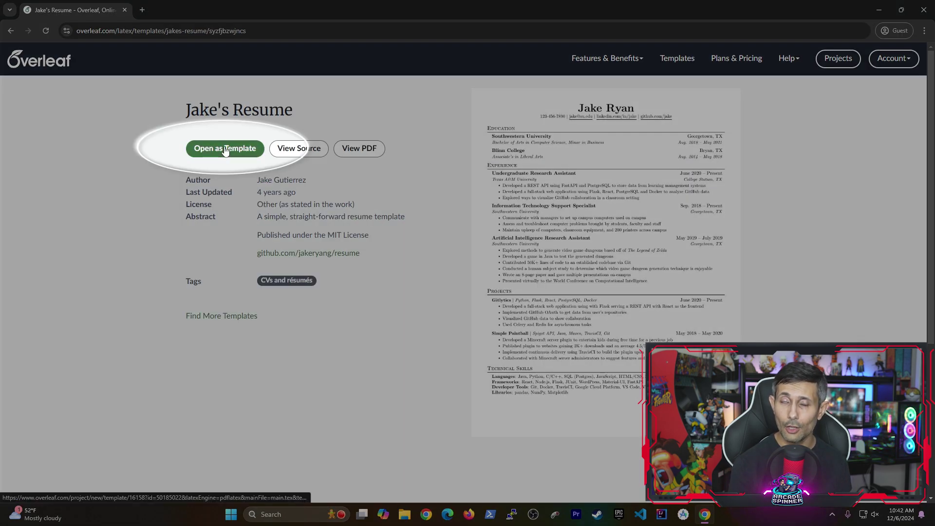
click(225, 151)
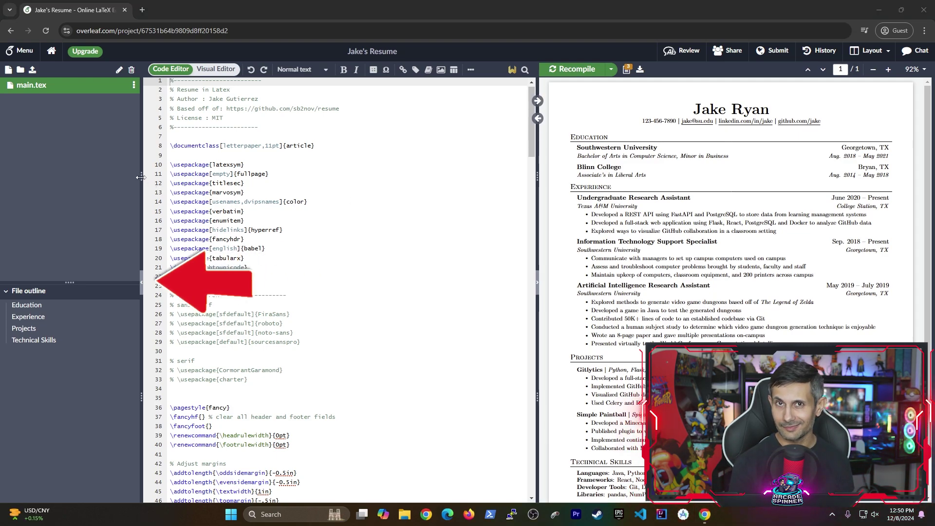
Widen the source and PDF panes and rename the project to 'My Resume'.
drag(140, 177, 66, 182)
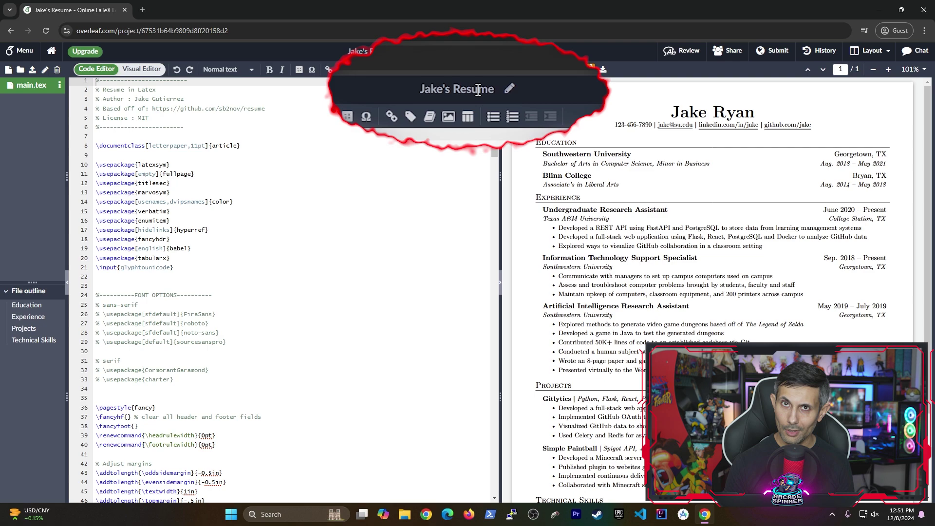
click(406, 51)
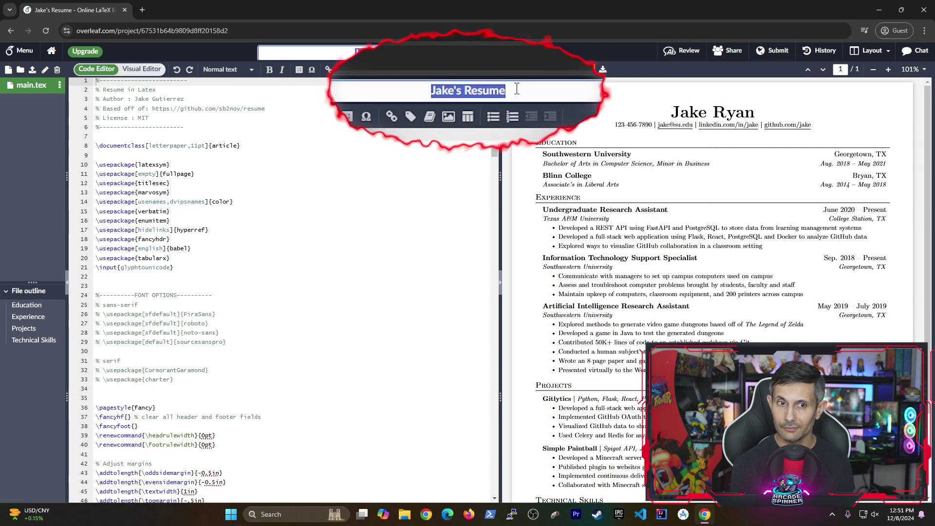
text(My)
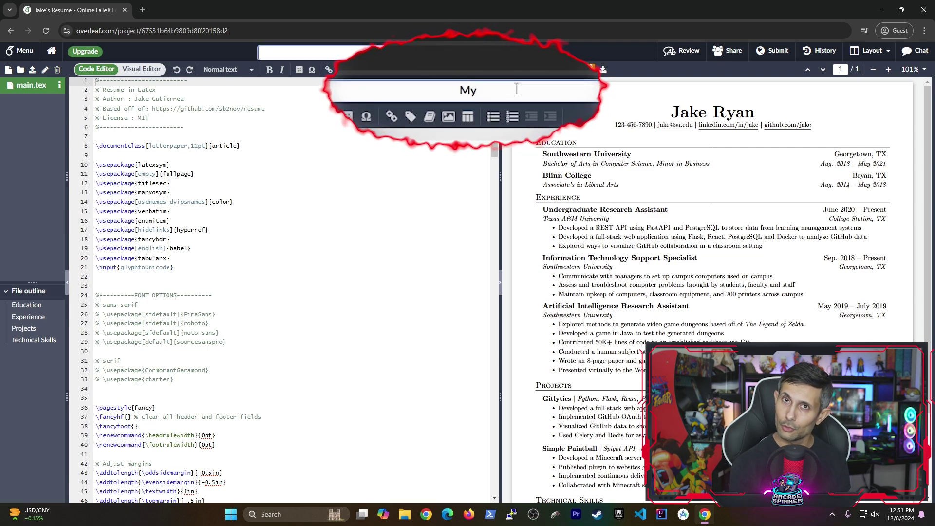
text( Resume)
key(Return)
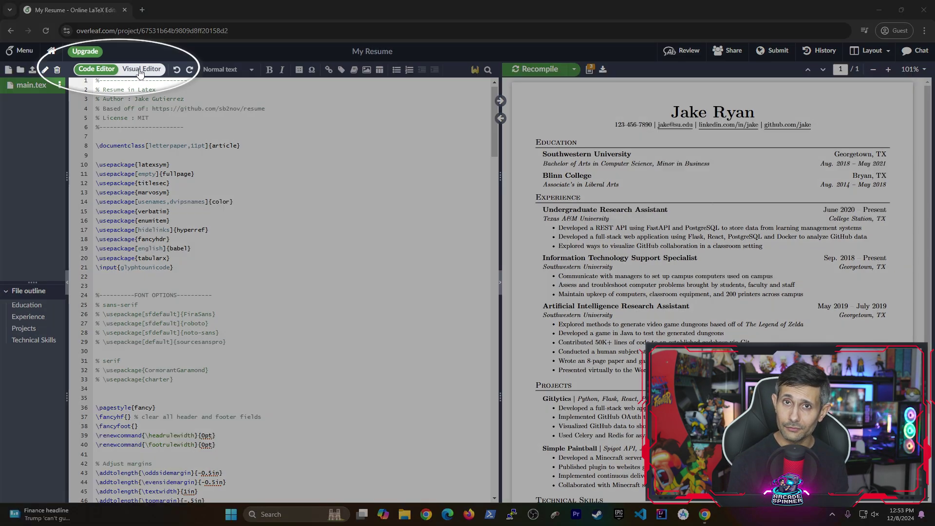
In the Visual Editor, replace the template's heading name with the new full name, then save and recompile.
click(139, 71)
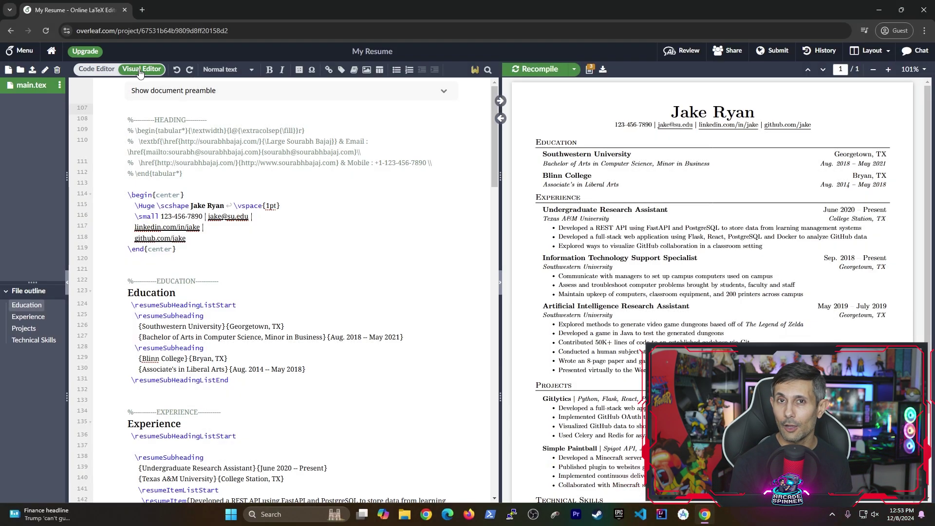
click(197, 206)
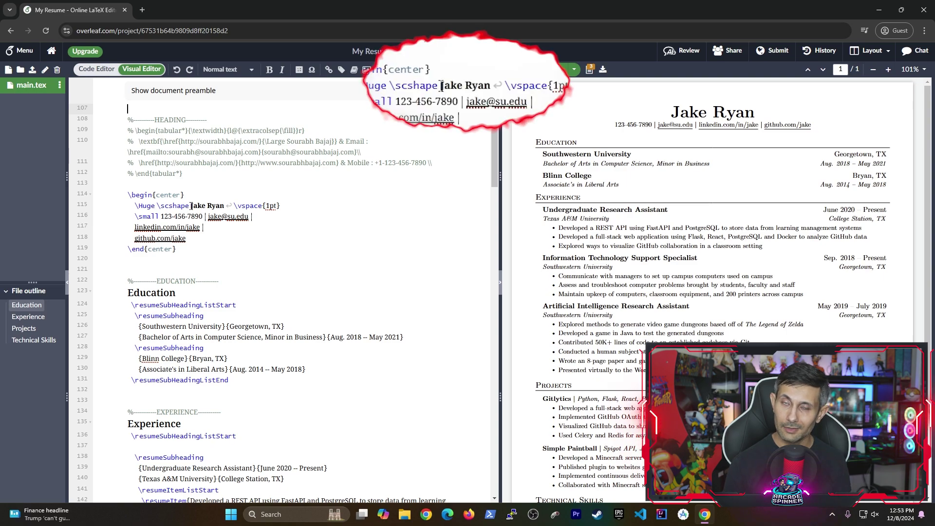
drag(201, 207, 225, 206)
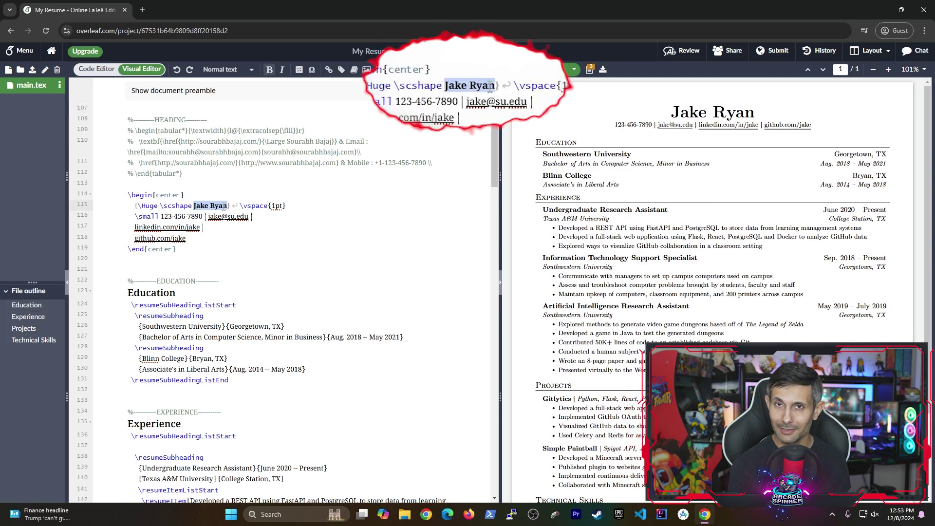
text(John)
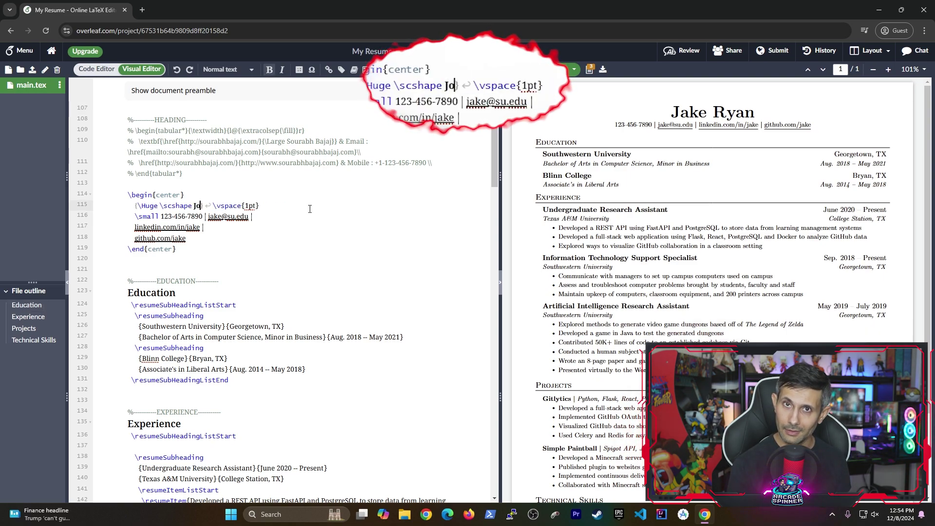
text( Smith)
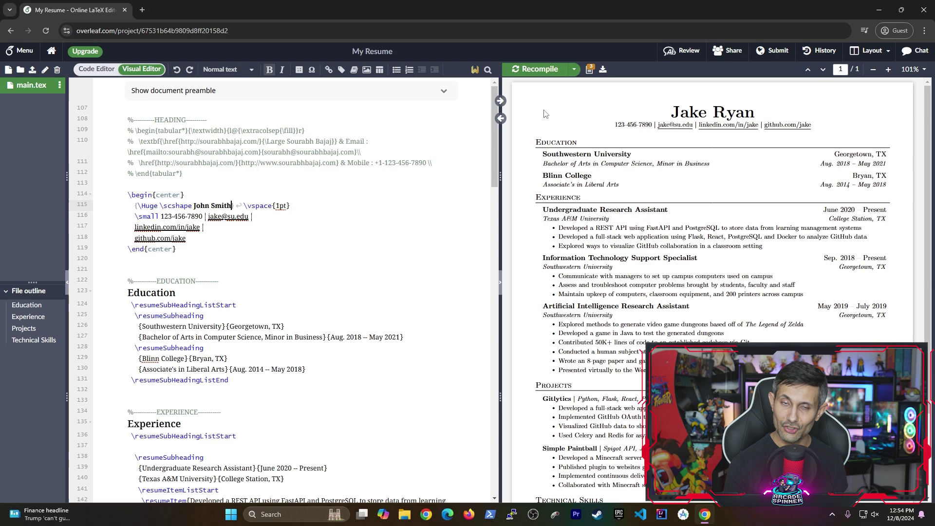
key(ctrl+s)
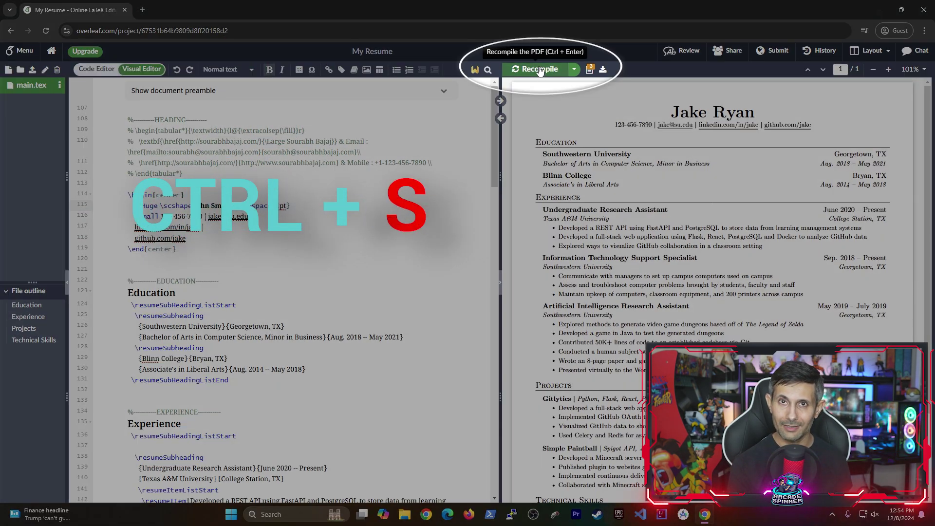
click(539, 70)
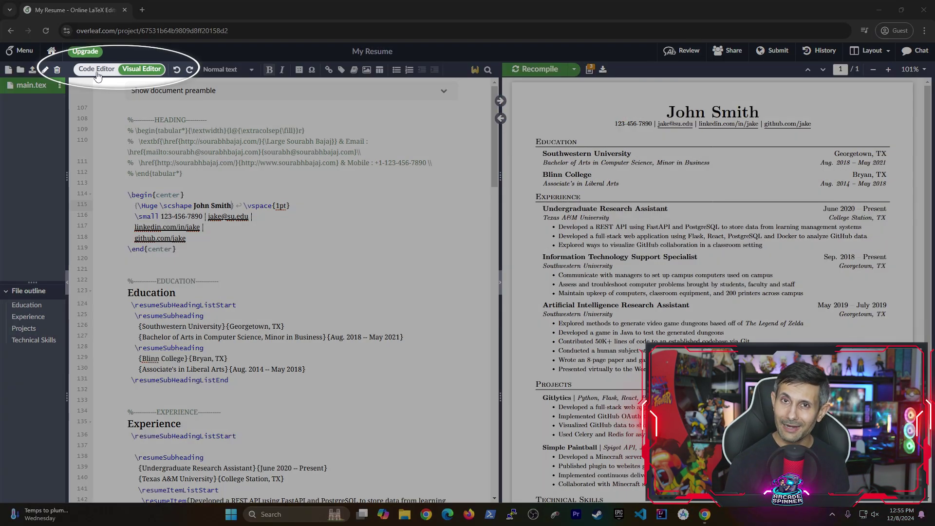
In the Code Editor, try -14pt section \vspace on line 57, then revert to -4pt and recompile.
click(97, 70)
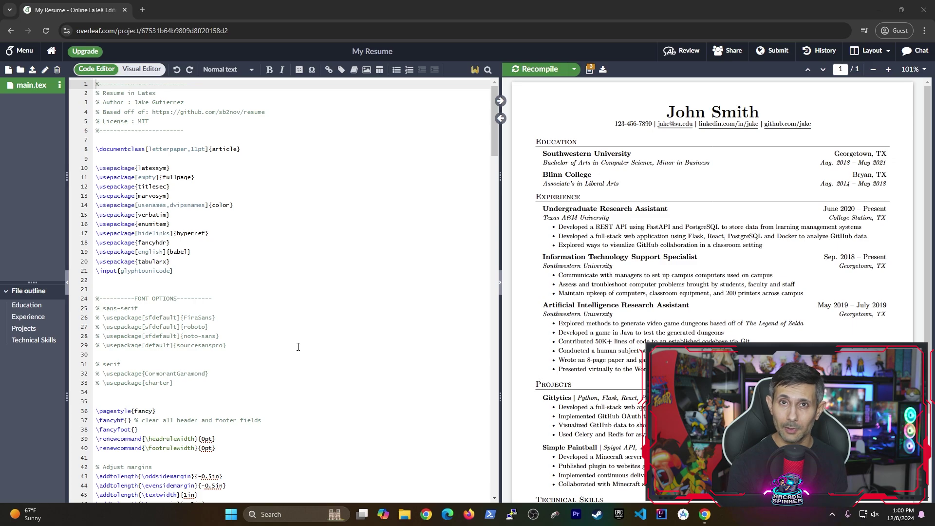
scroll(298, 346, down, 7)
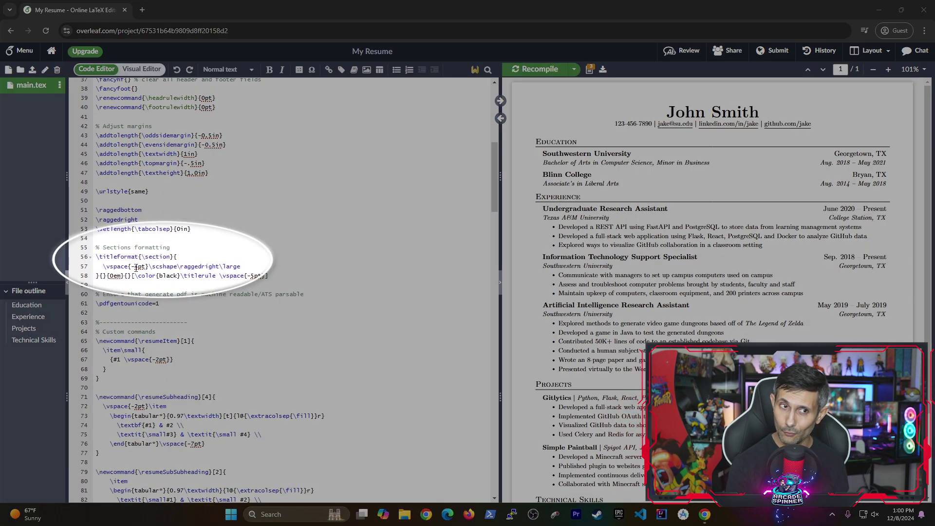
click(135, 267)
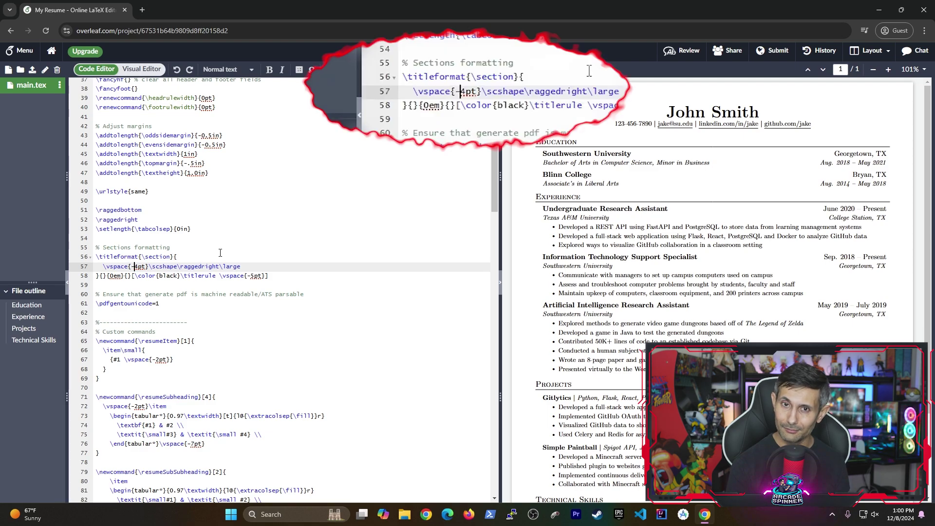
text(1)
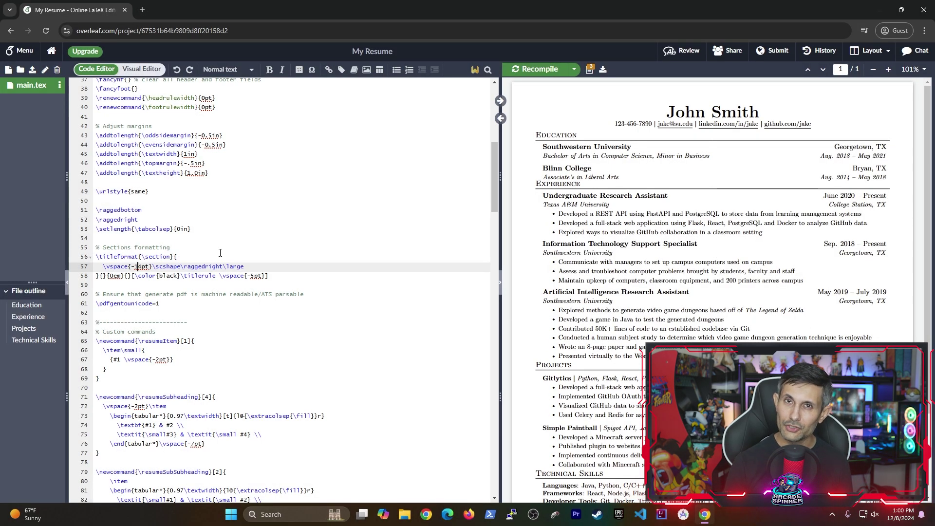
text(4)
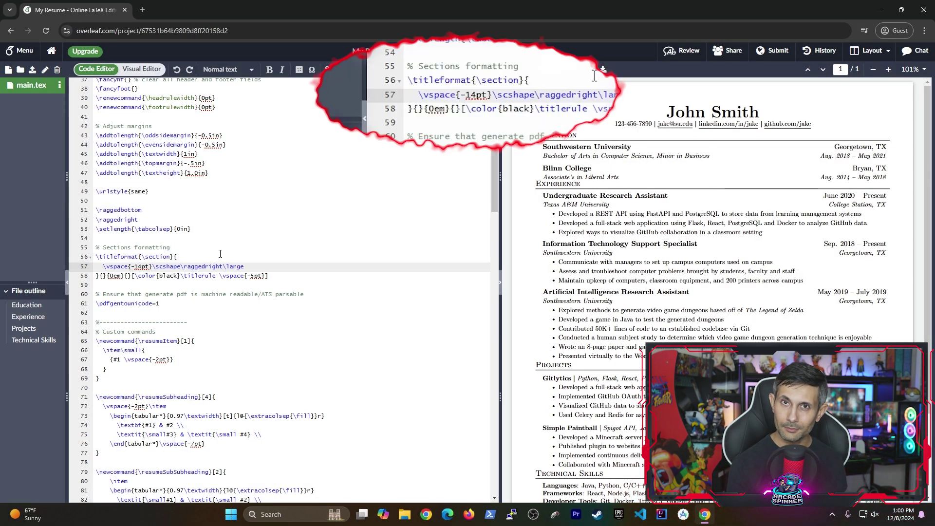
key(BackSpace)
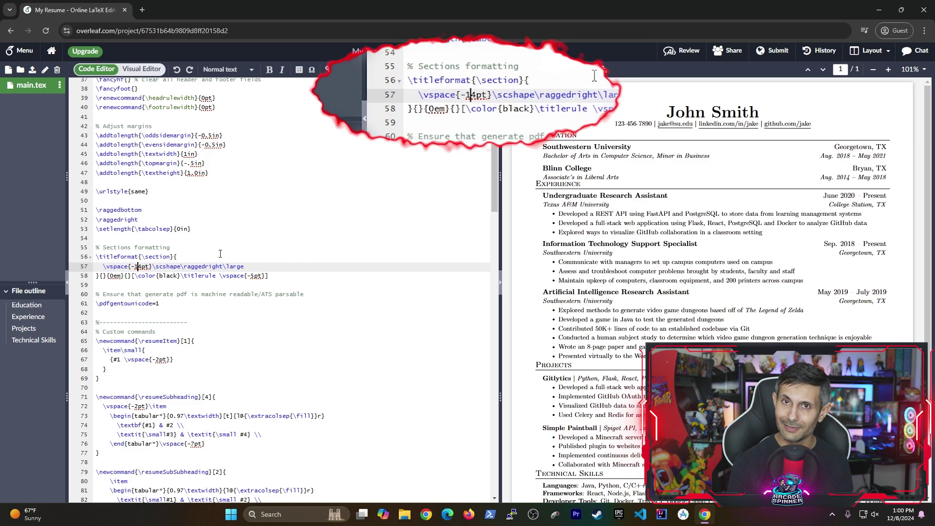
key(ctrl+s)
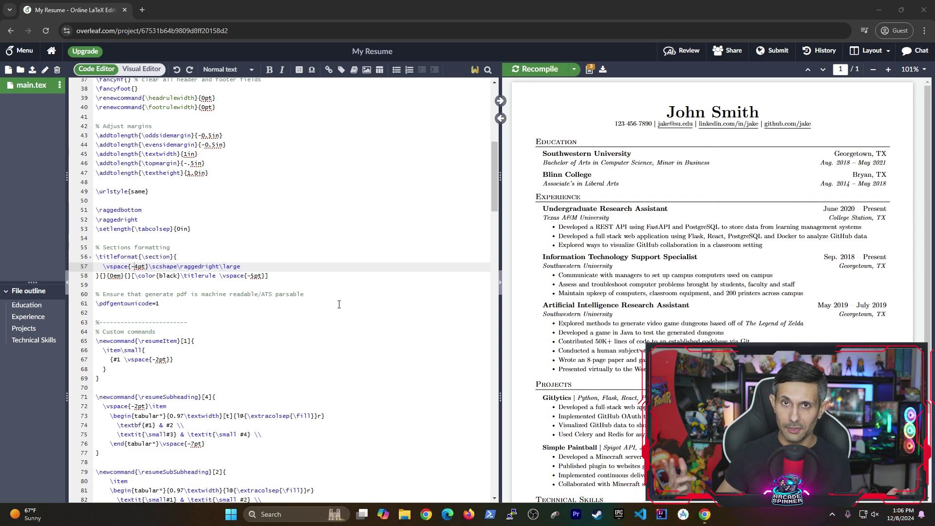
Copy the separator and GitHub \href line from the resume header source.
scroll(339, 304, down, 7)
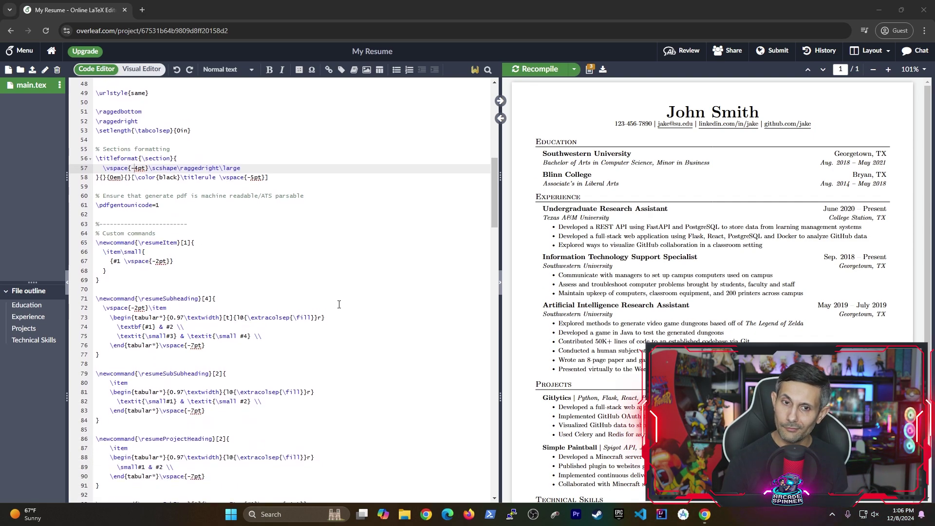
scroll(339, 304, down, 5)
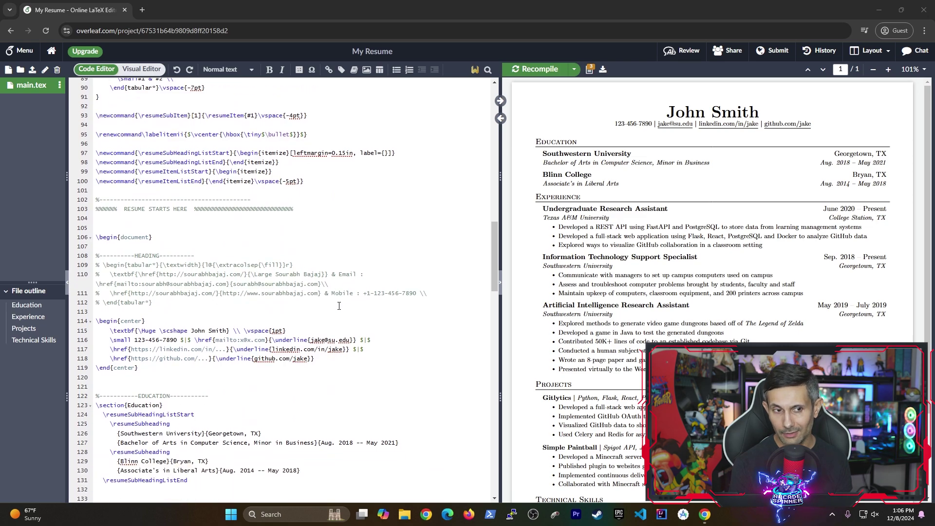
scroll(339, 306, down, 1)
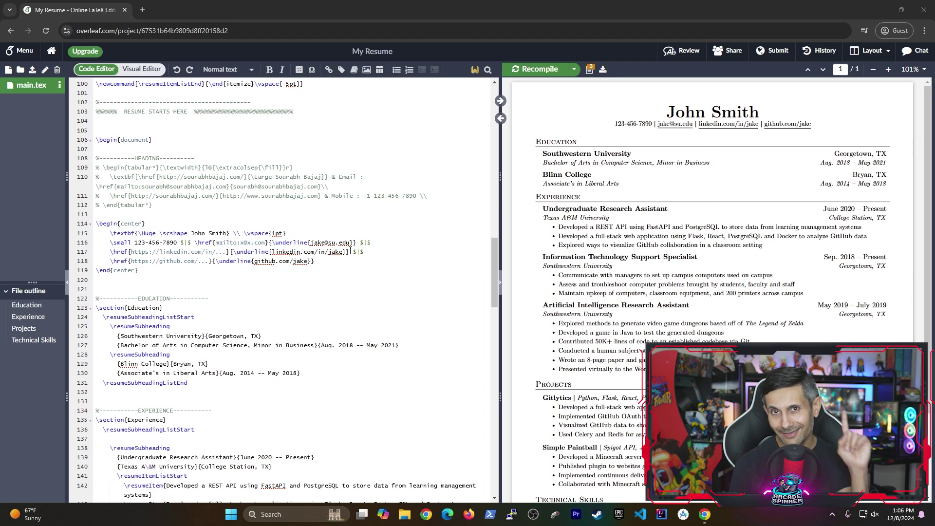
drag(349, 251, 320, 260)
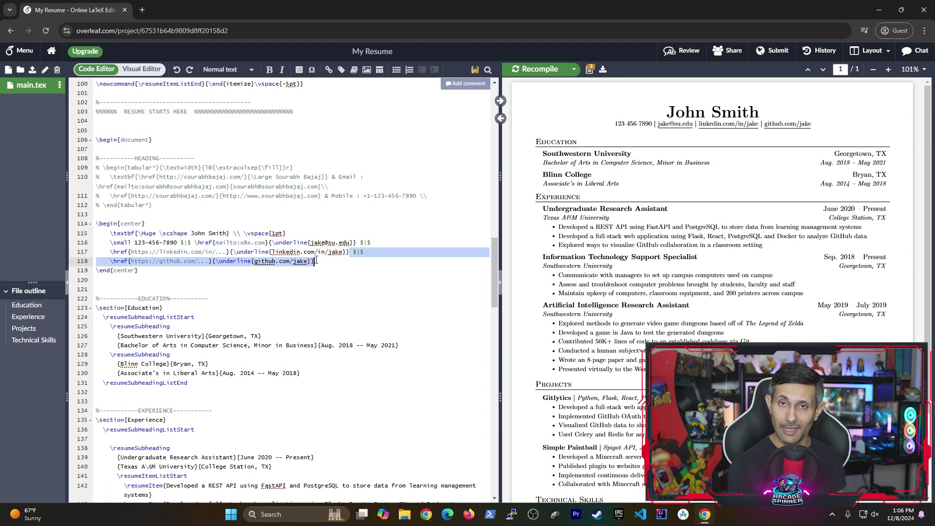
right_click(359, 252)
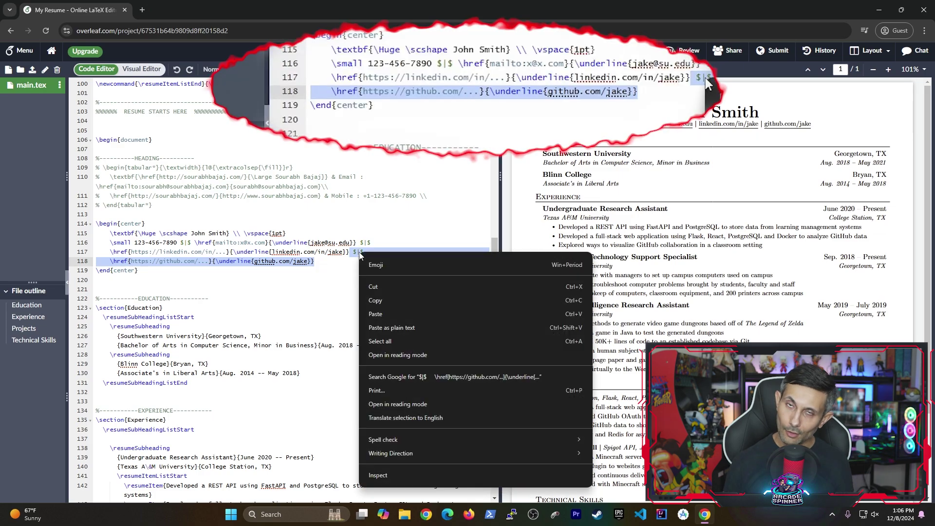
click(387, 301)
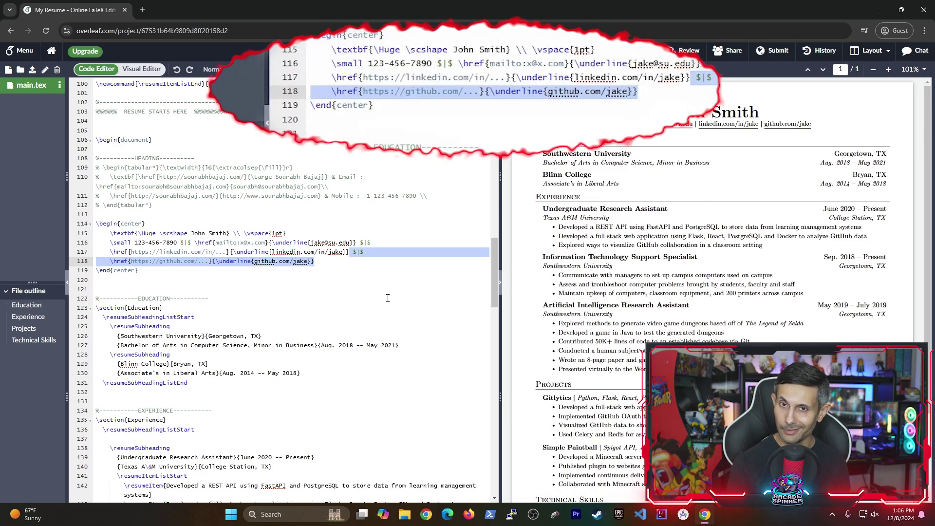
Paste it as line 119 and change both its URL and link text to mysite.com.
click(320, 262)
key(ctrl+v)
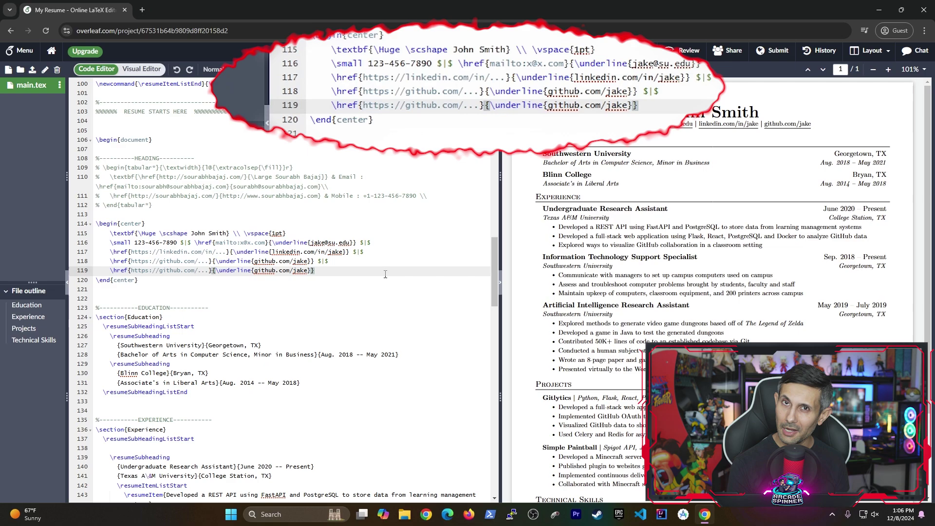
drag(160, 271, 195, 271)
text(mysite.com)
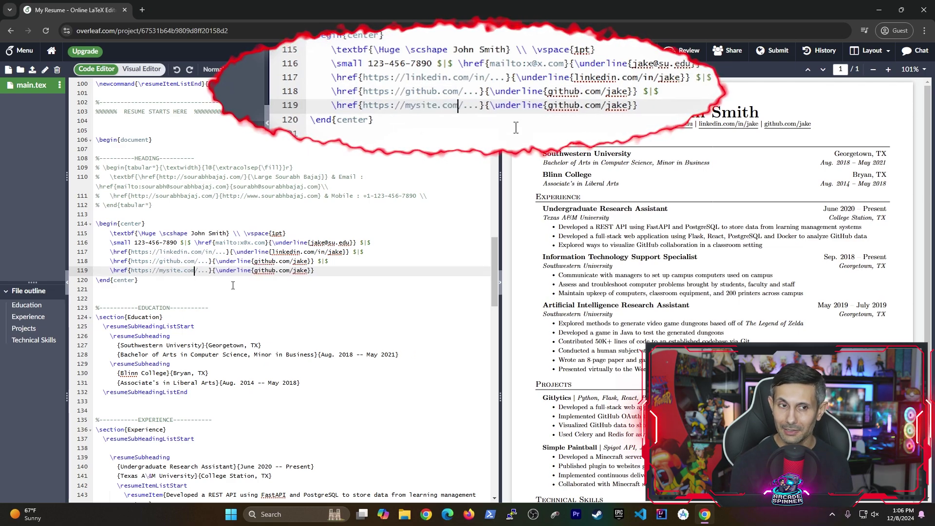
drag(254, 270, 308, 271)
text(mysite.com)
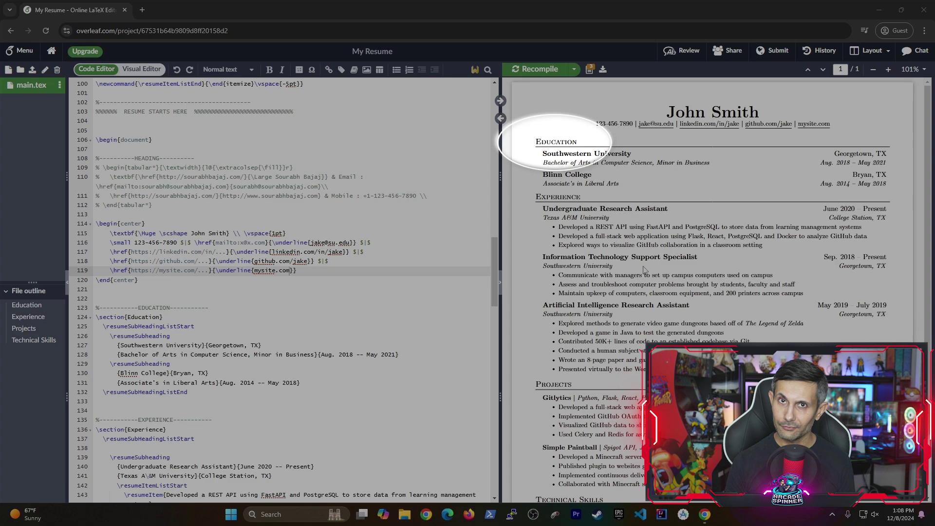
Jump from the PDF's Education heading to its source and show the first resumeSubheading in the PDF.
double_click(556, 141)
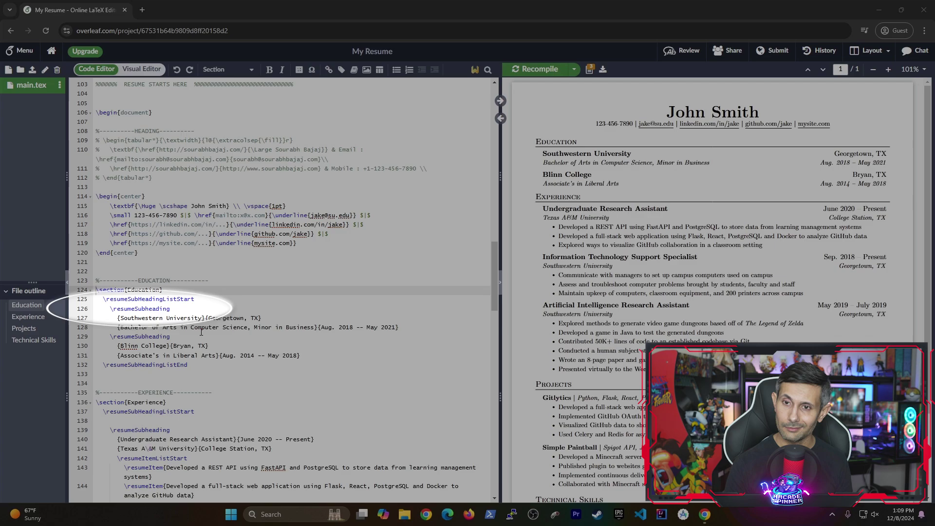
double_click(142, 309)
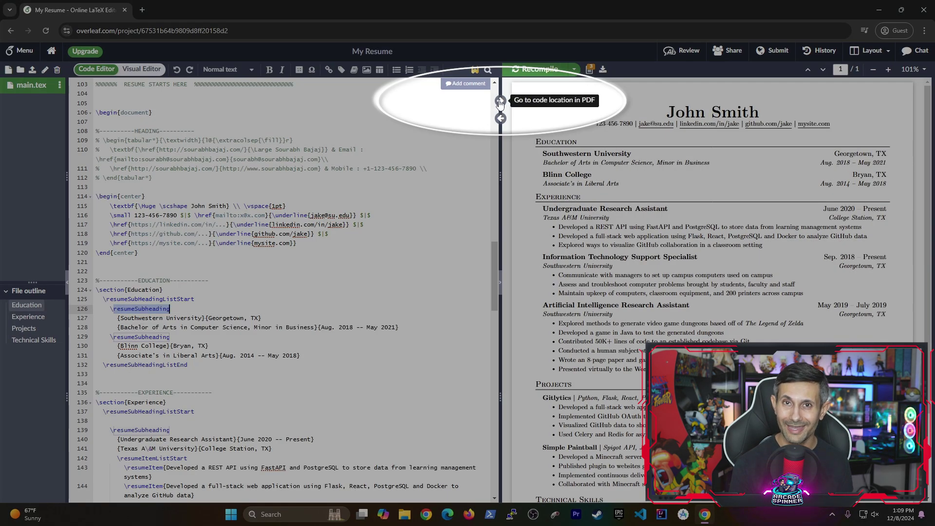
click(501, 100)
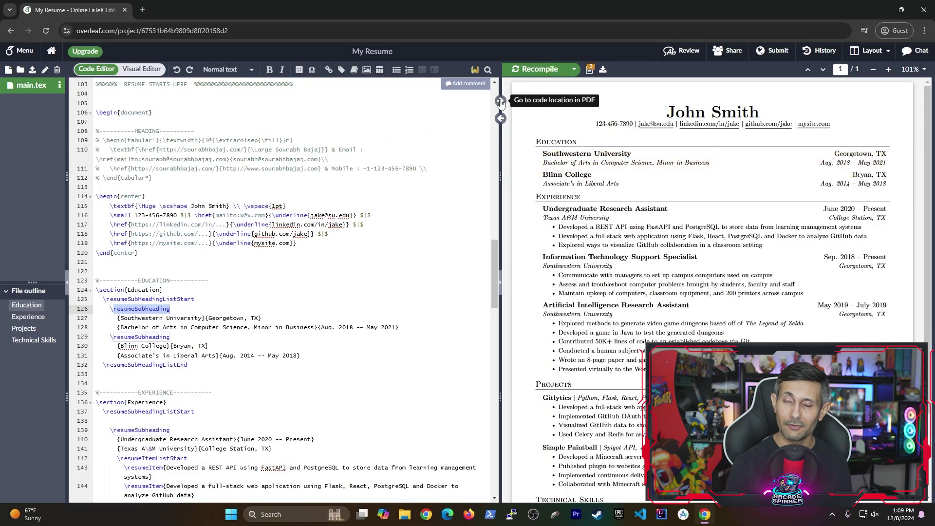
On line 127, replace Southwestern with Harvard and Georgetown, TX with Cambridge, MA.
double_click(137, 317)
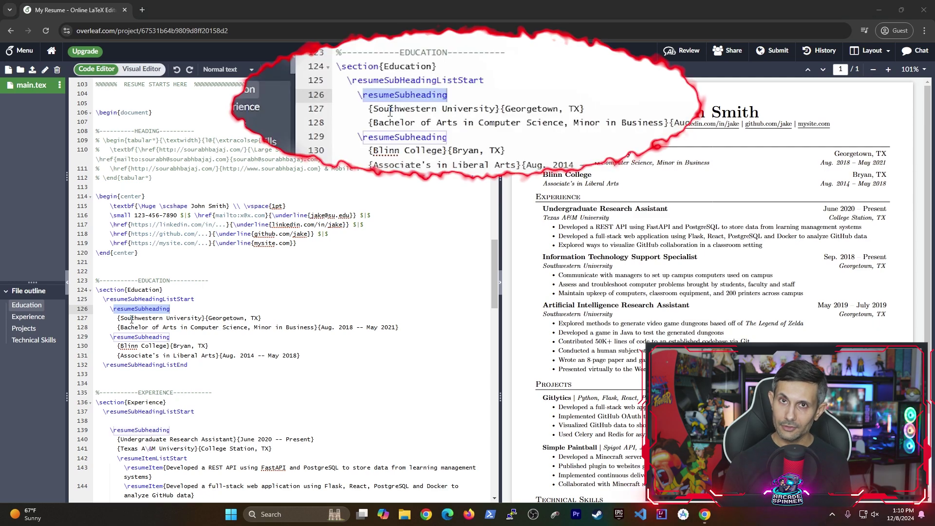
text(Harva)
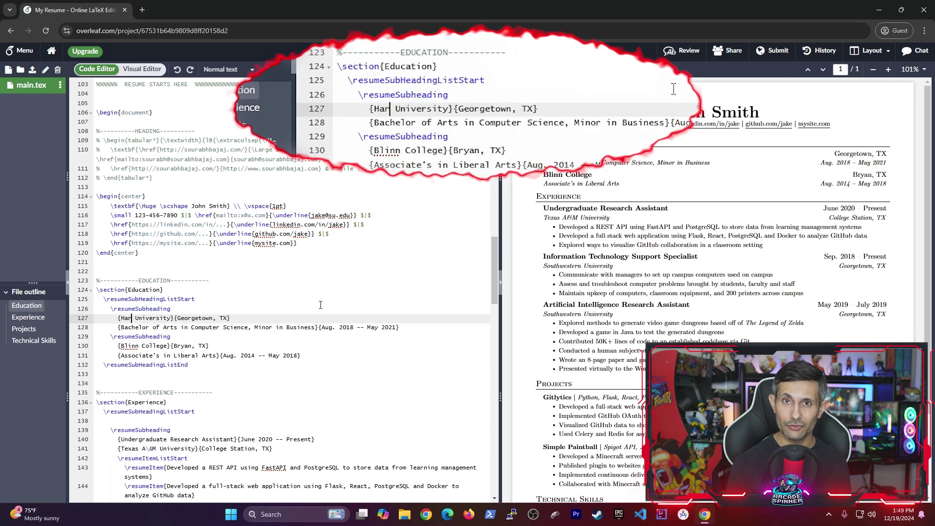
text(rd)
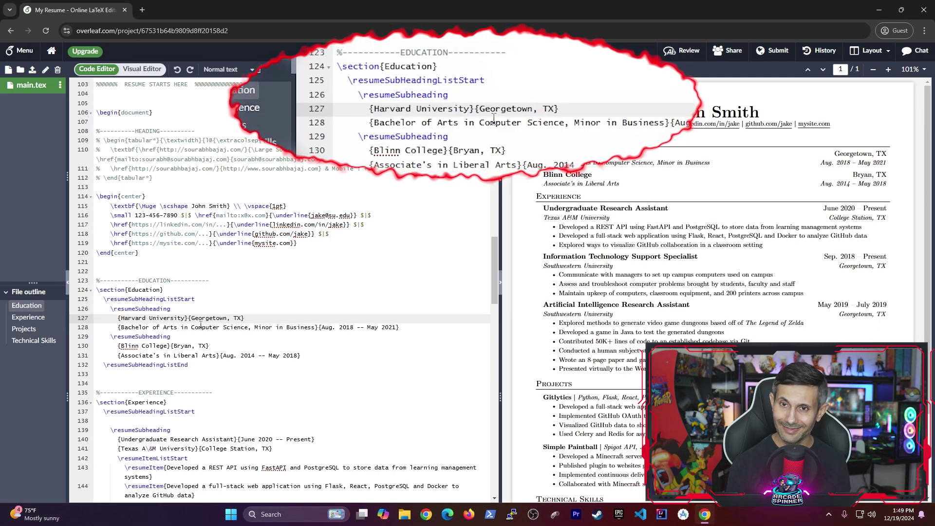
click(191, 318)
drag(192, 317, 241, 318)
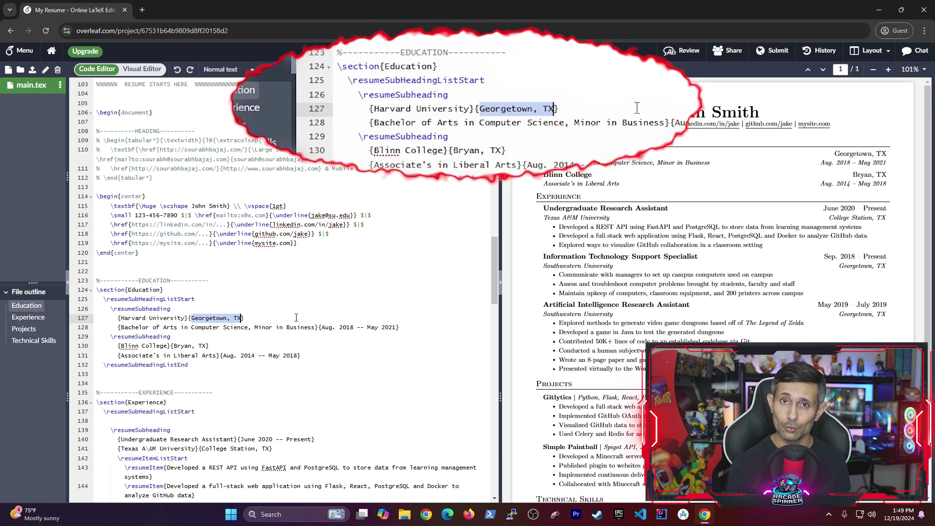
text(Cambridge, )
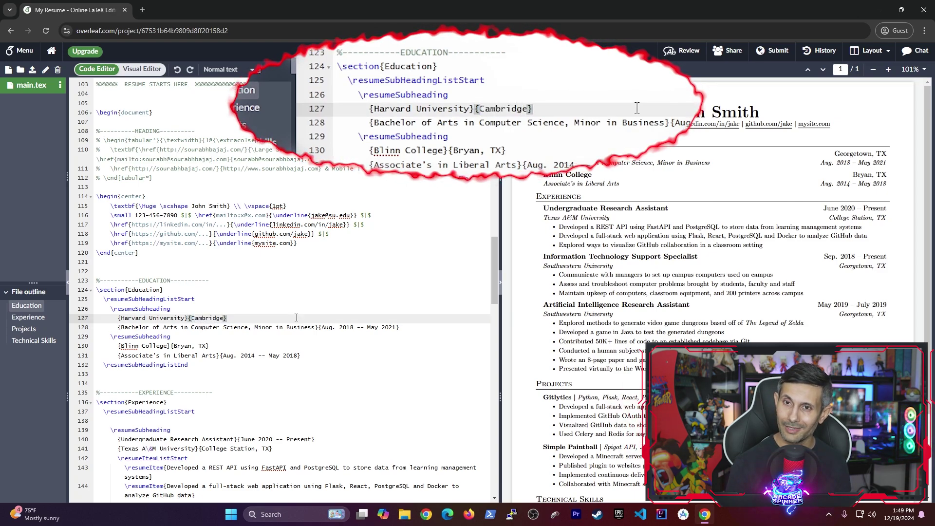
text(MA)
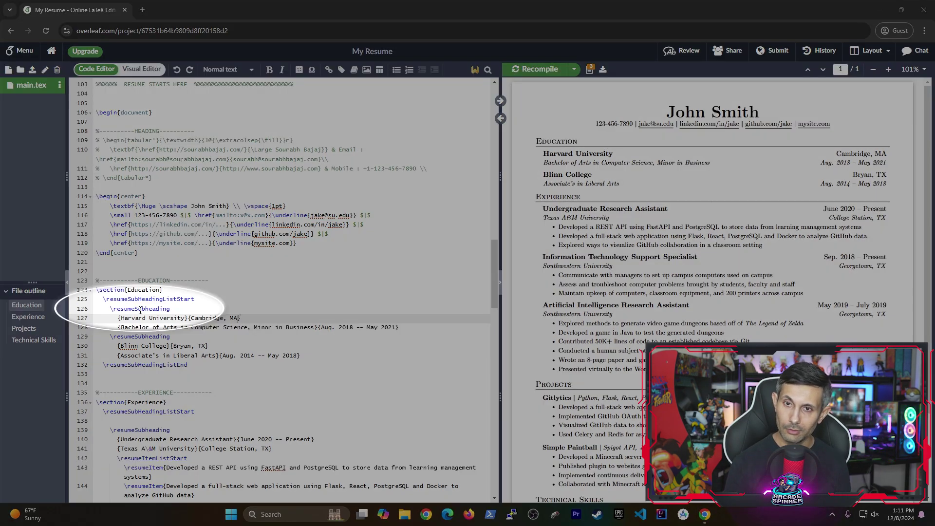
Select resumeSubheading on line 126 and scroll up to its \newcommand definition in the preamble.
double_click(141, 309)
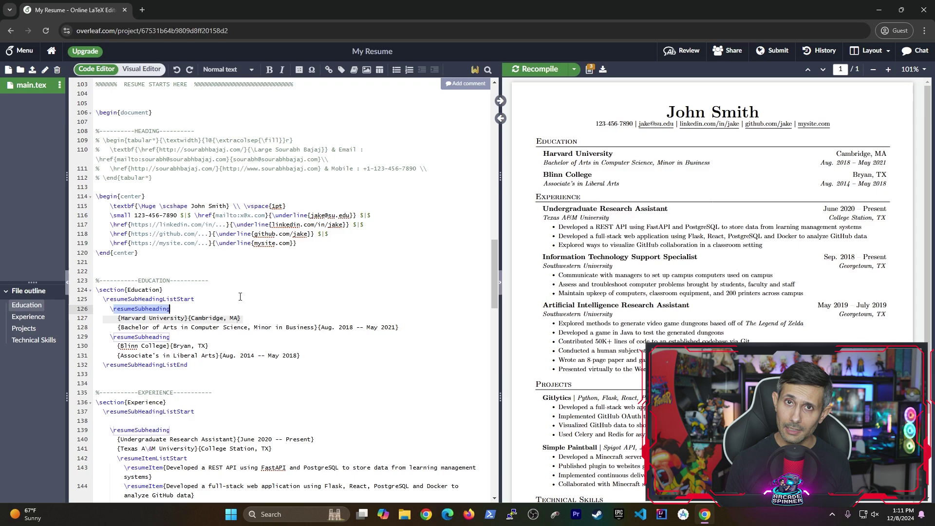
scroll(240, 296, up, 5)
scroll(240, 296, up, 4)
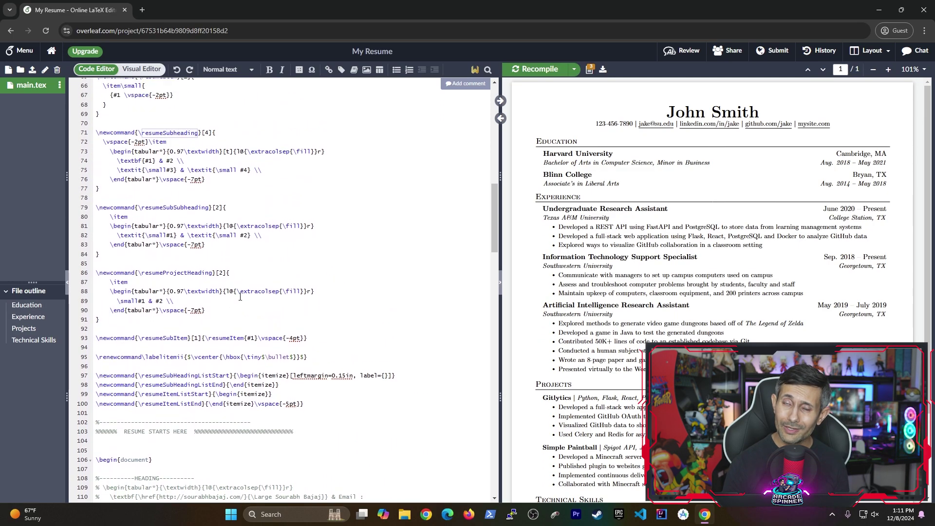
scroll(240, 297, up, 2)
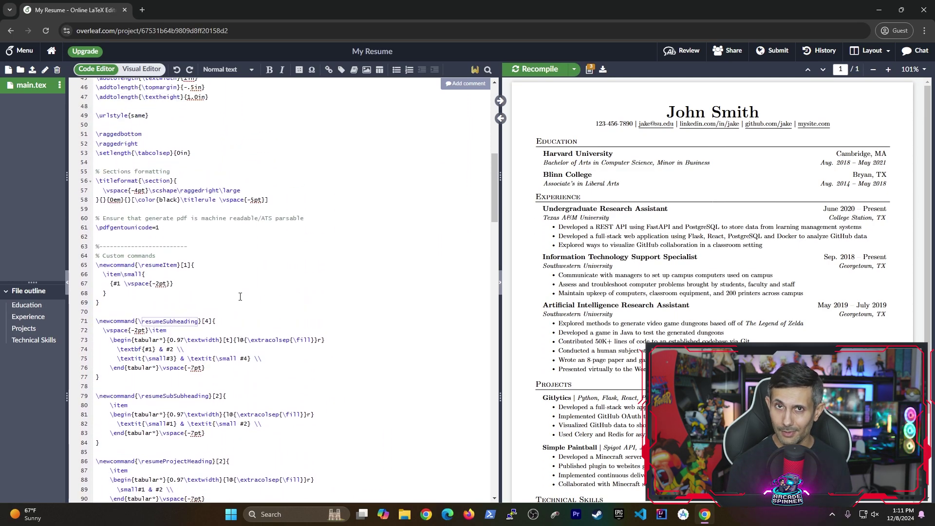
scroll(241, 321, down, 1)
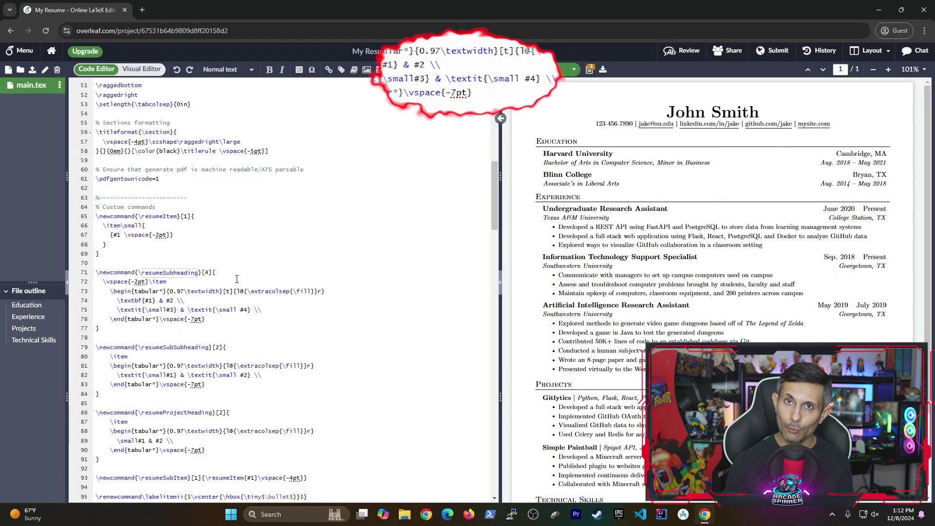
Change the second \textit on line 75 to \textbf so dates and locations appear bold.
click(212, 310)
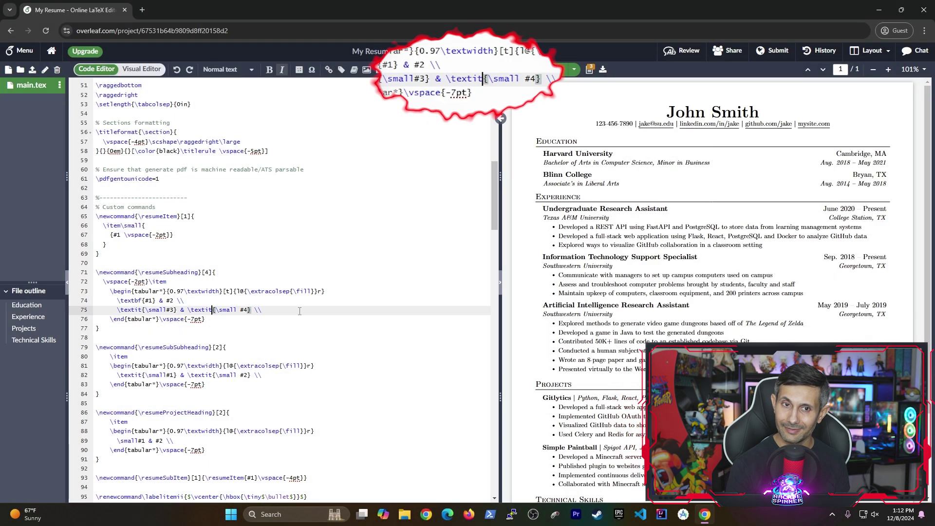
key(BackSpace)
key(BackSpace)
text(bf)
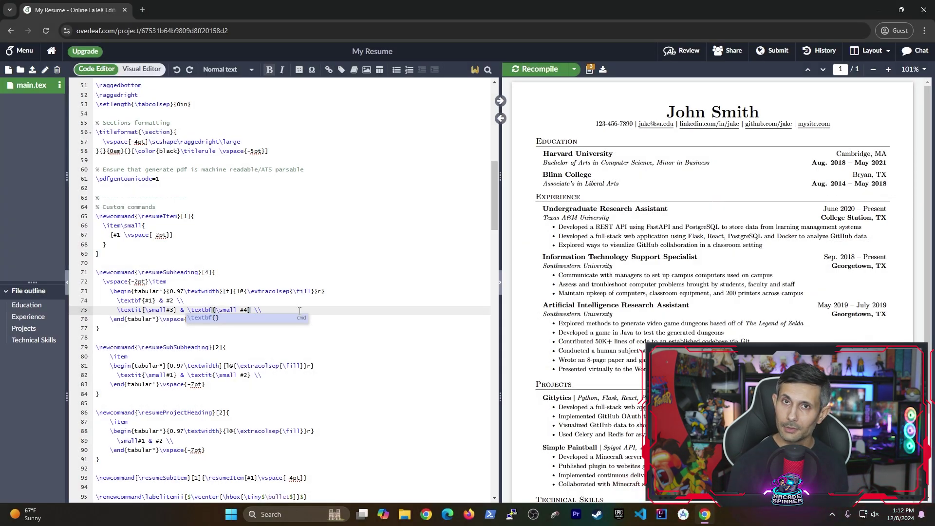
click(300, 310)
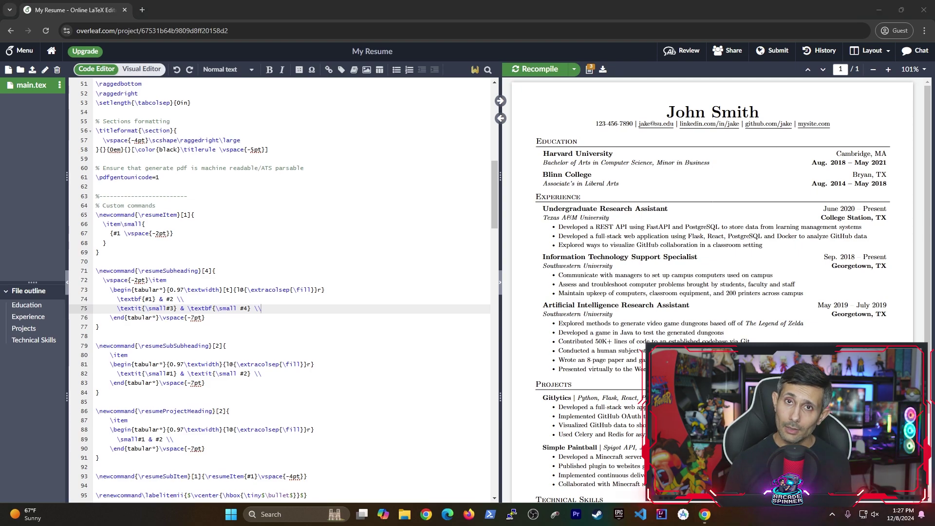
Duplicate the Technical Skills block below itself and start editing the copy, typing 'Management, Cu'.
scroll(711, 293, down, 2)
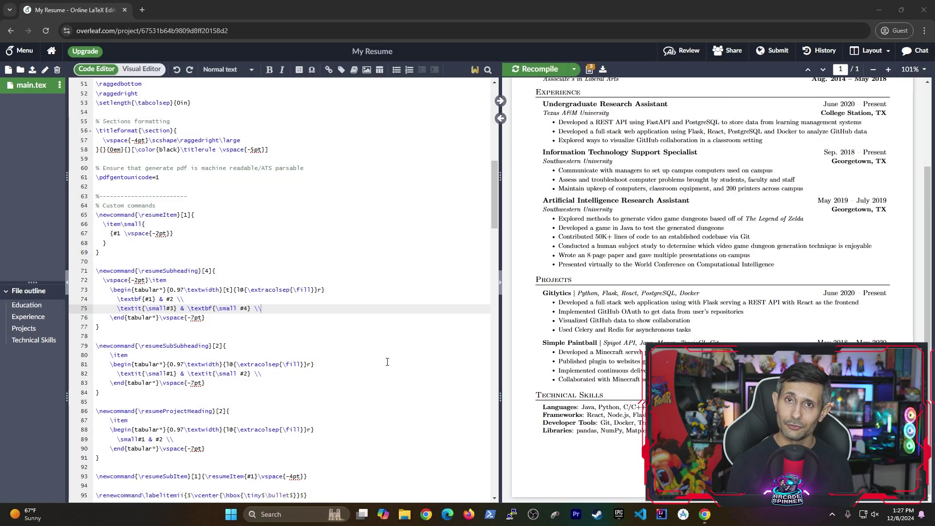
scroll(364, 358, down, 20)
drag(146, 240, 96, 137)
key(ctrl+c)
key(ctrl+v)
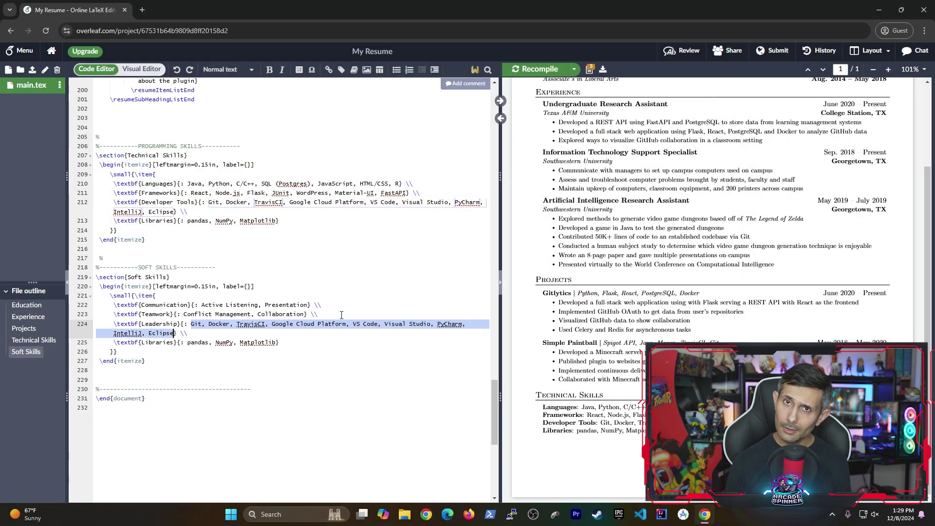
text(Management)
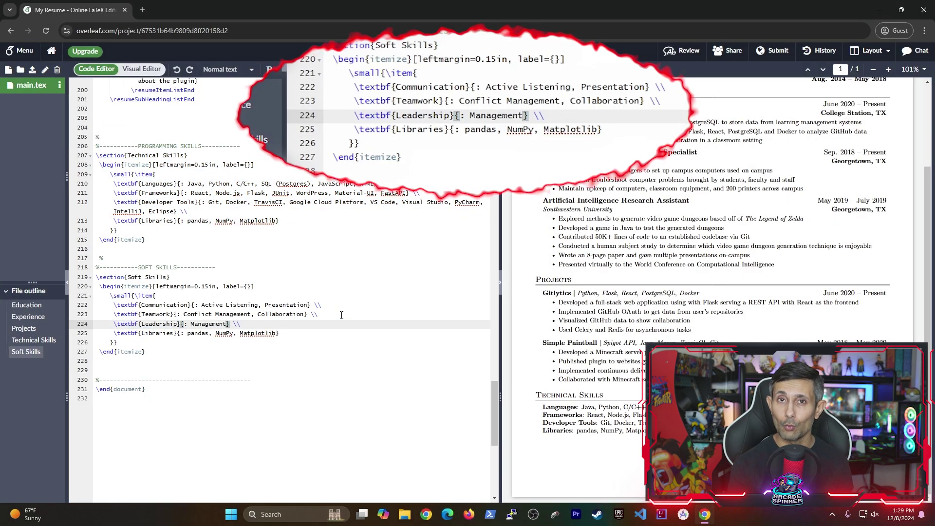
text(, Cultural Intelligence)
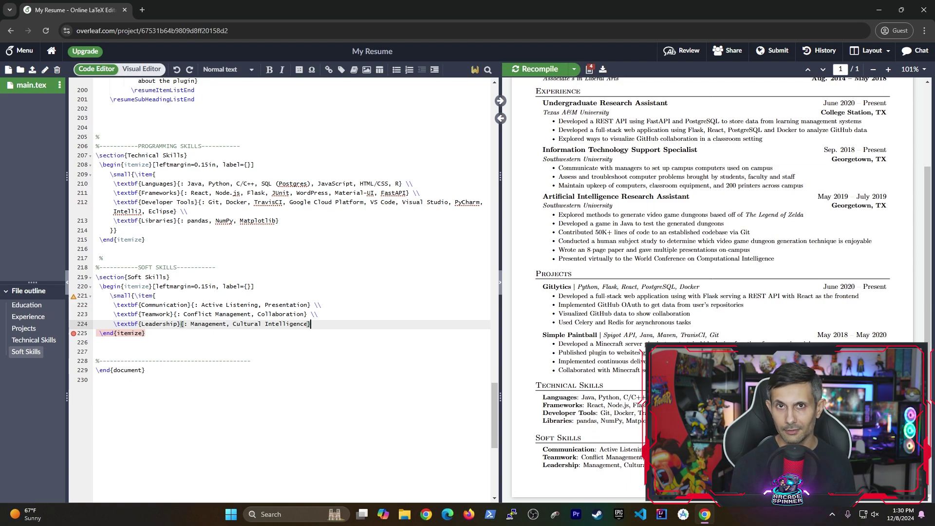
Paste the Technical Skills list's closing braces on a new line 225 after Leadership, and recompile.
key(Down)
key(Down)
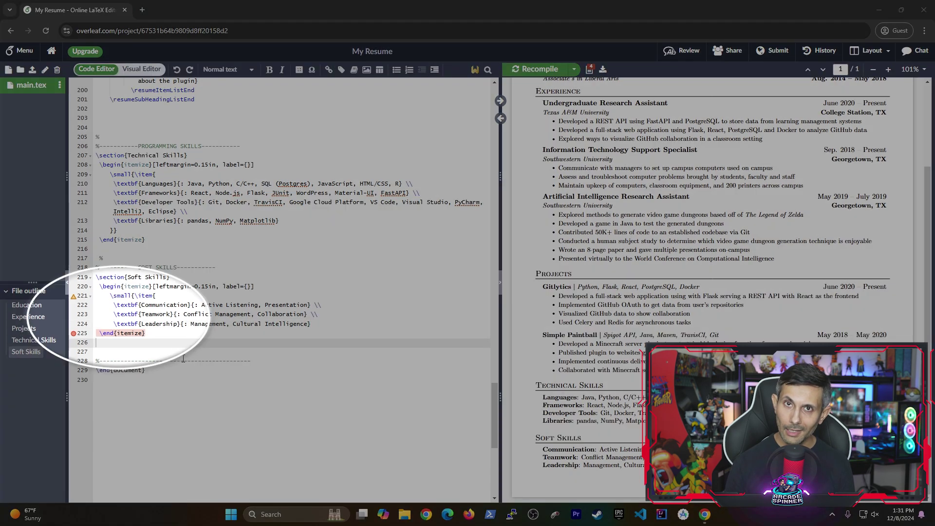
mouse_move(75, 334)
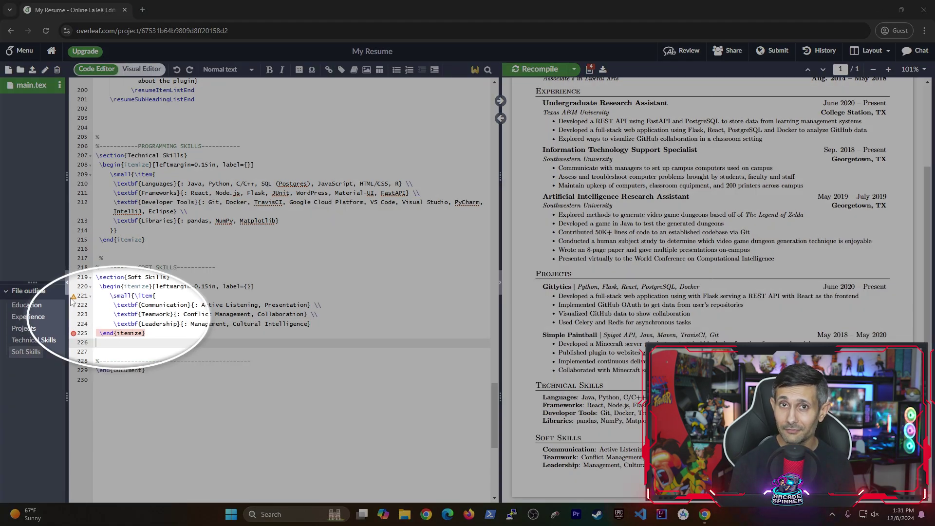
mouse_move(75, 299)
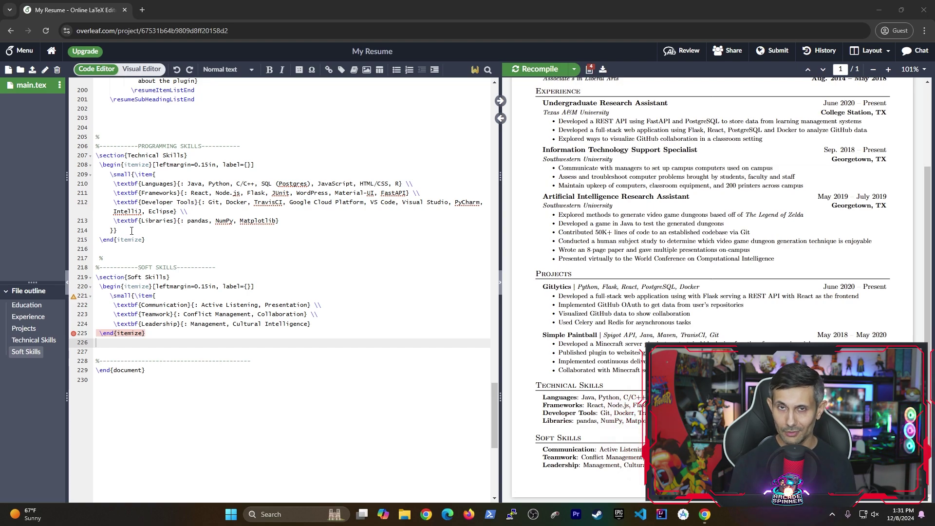
drag(131, 230, 109, 229)
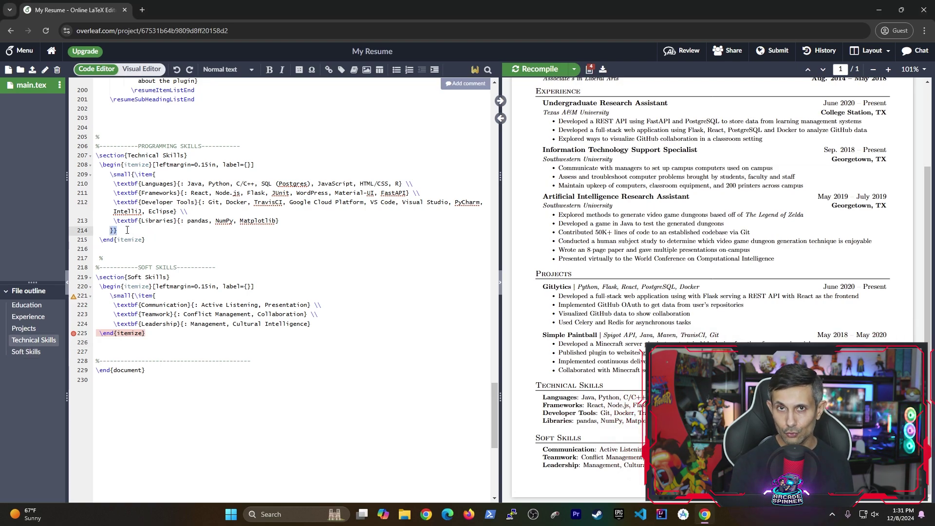
click(333, 323)
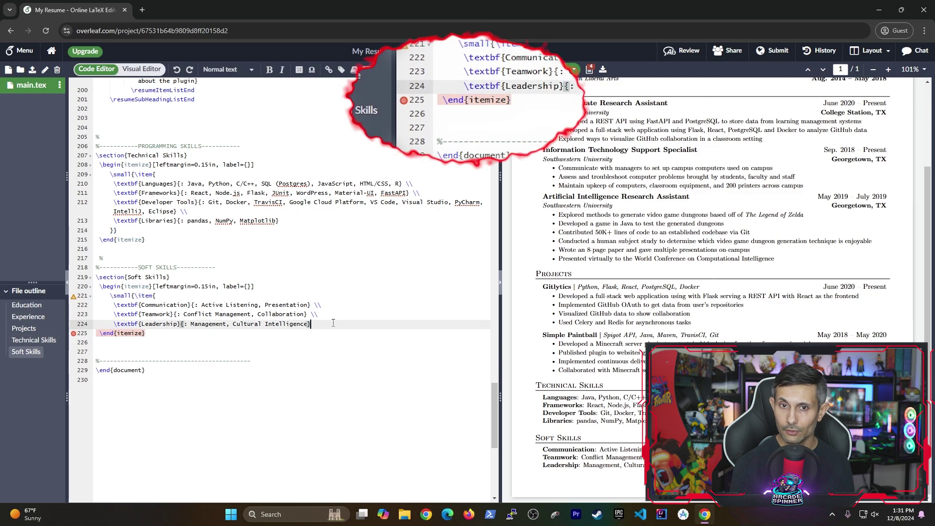
key(Return)
key(ctrl+v)
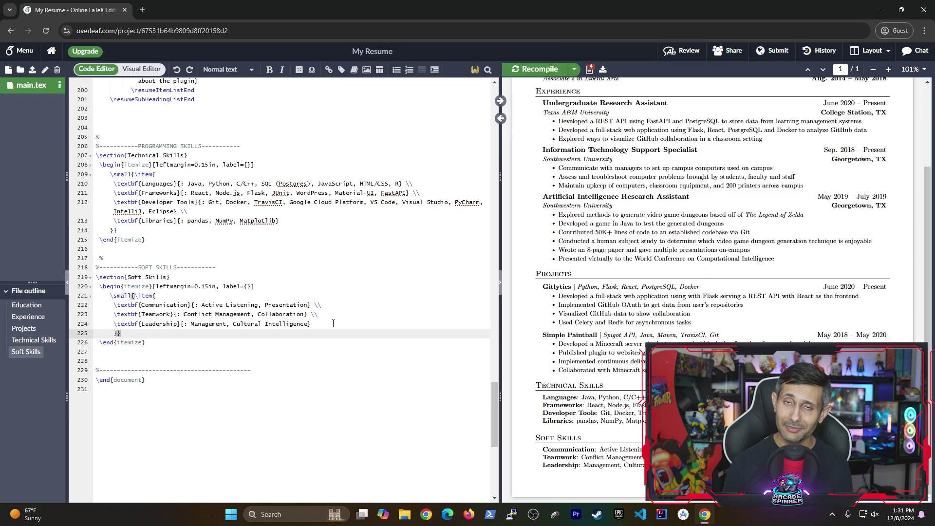
key(ctrl+s)
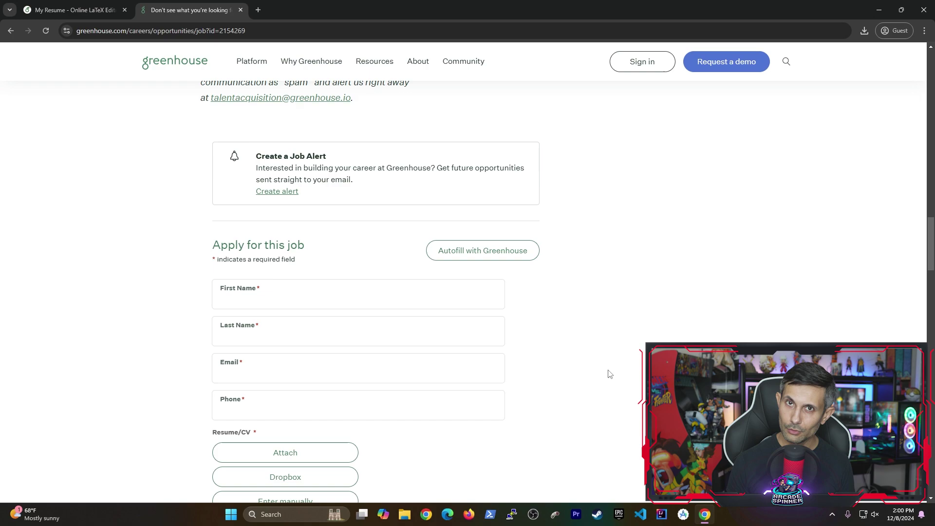
Attach the resume PDF from Downloads > resume to the application's Resume/CV field.
scroll(608, 374, down, 3)
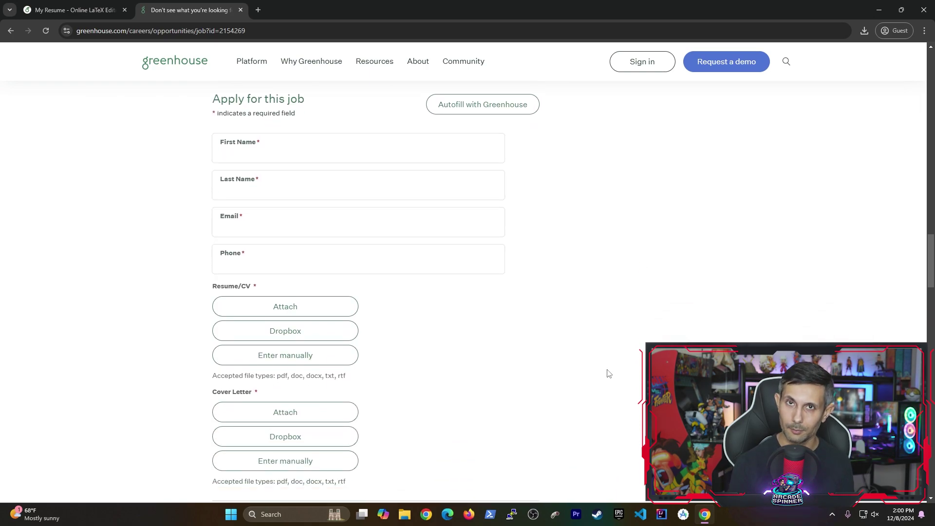
click(290, 312)
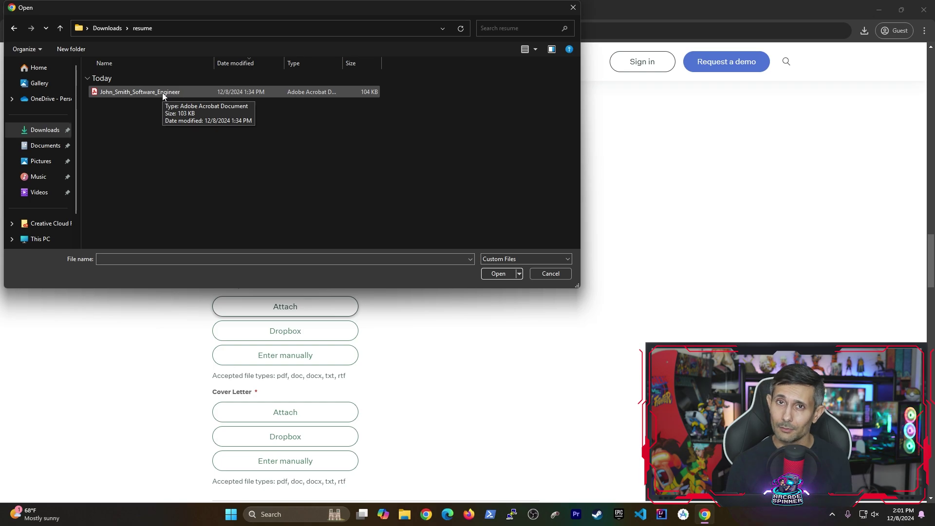
double_click(162, 92)
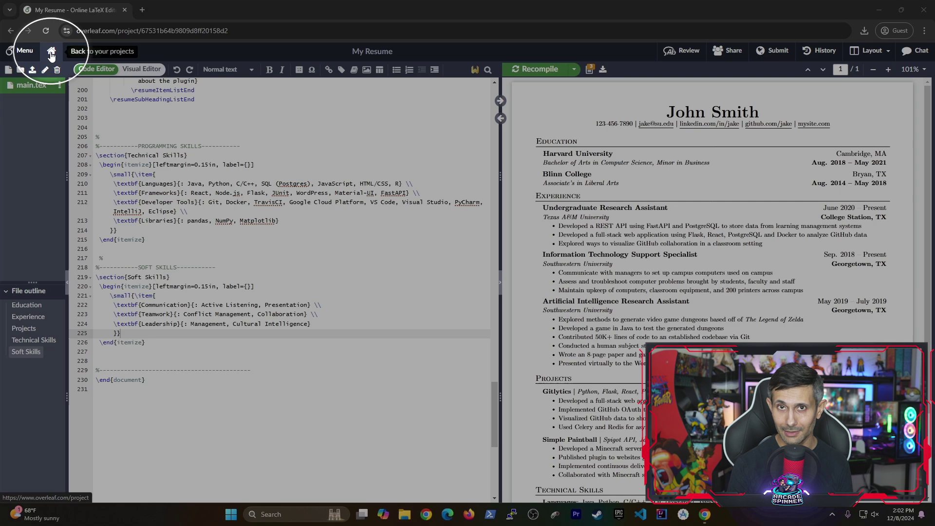
Go back to the Overleaf projects list using the Home icon.
click(51, 52)
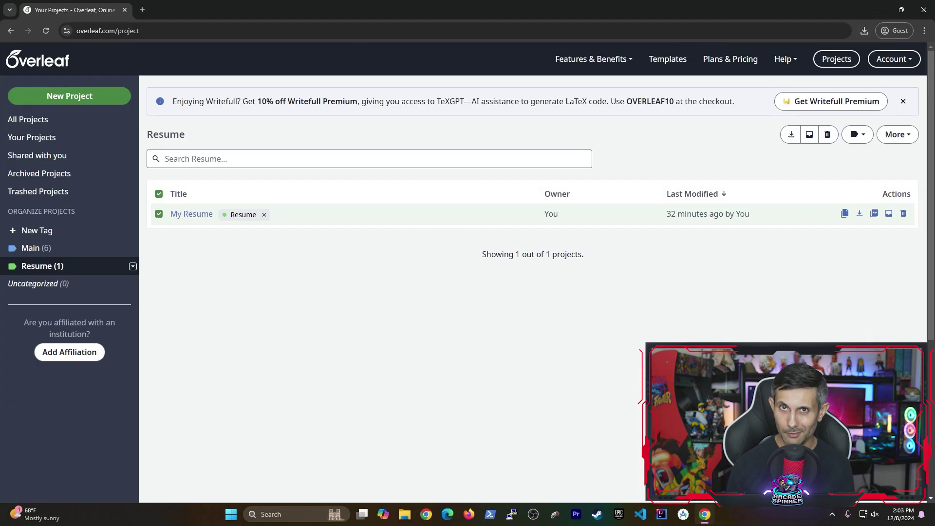